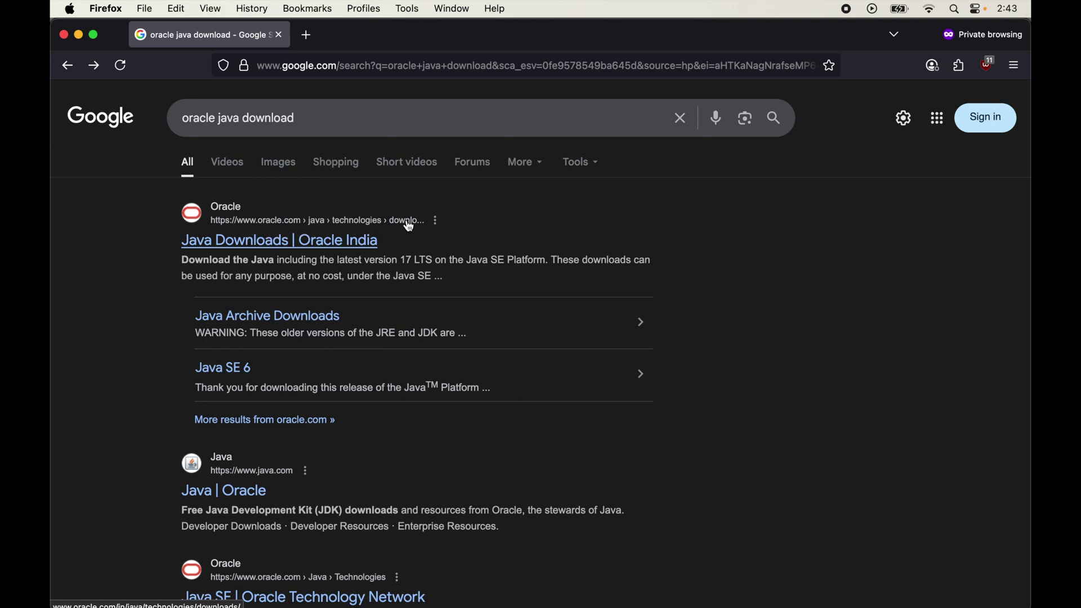
Open Oracle's Java Downloads page from the search results and show the JDK 25 downloads for macOS.
left_click(332, 247)
scroll(331, 248, "down", 3)
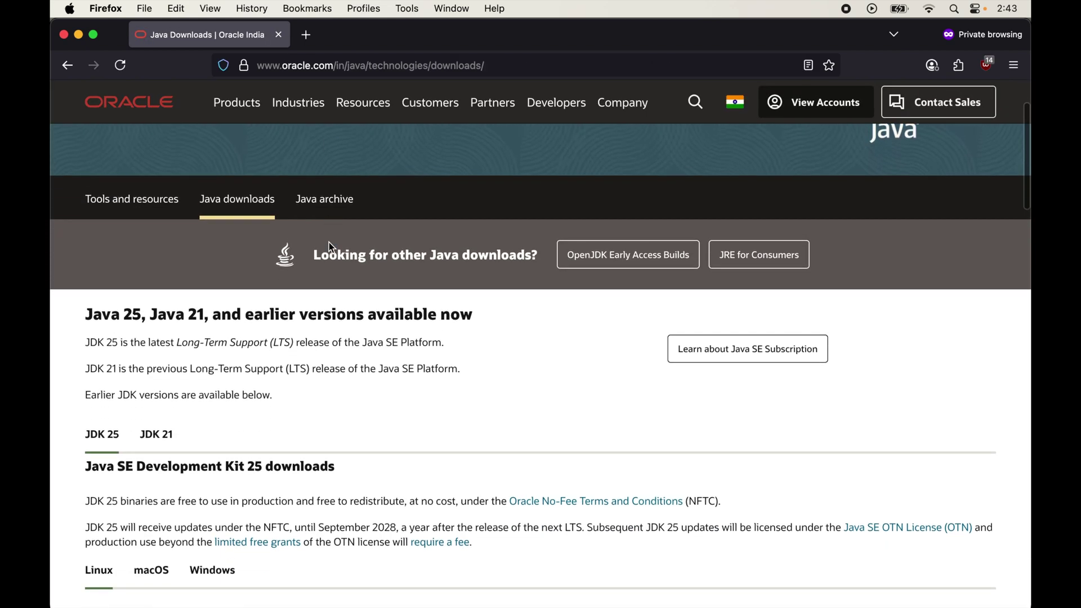
scroll(332, 247, "down", 3)
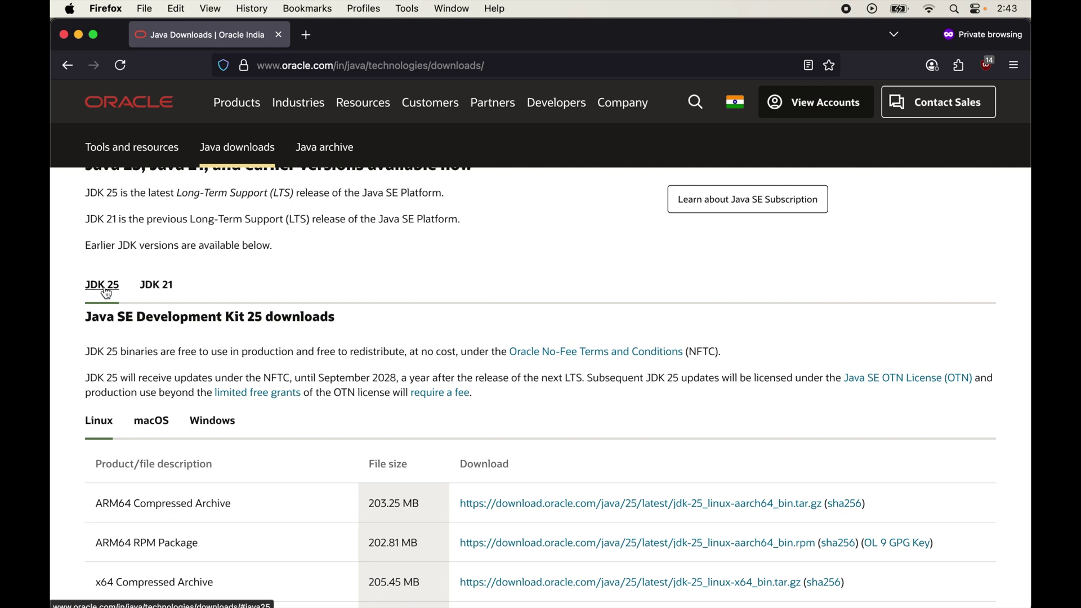
scroll(212, 340, "down", 10)
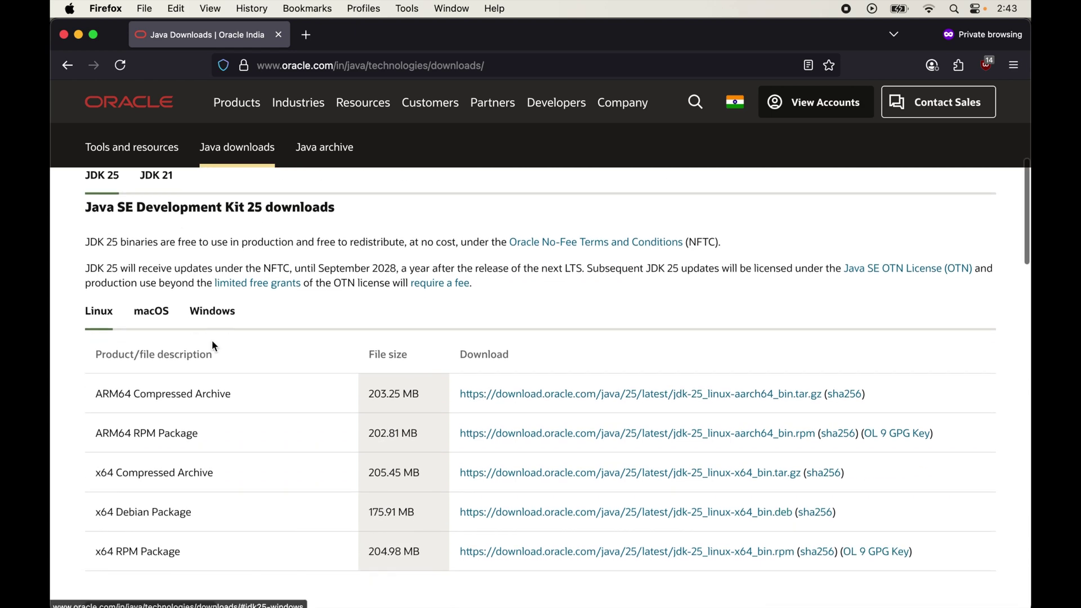
scroll(214, 346, "down", 15)
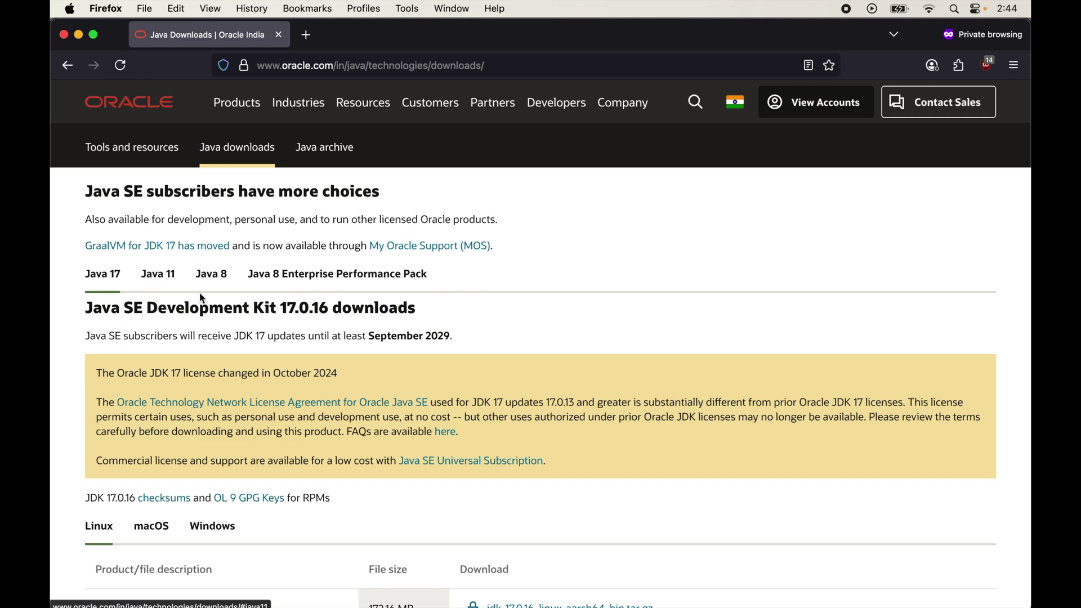
scroll(199, 292, "up", 3)
scroll(199, 293, "up", 15)
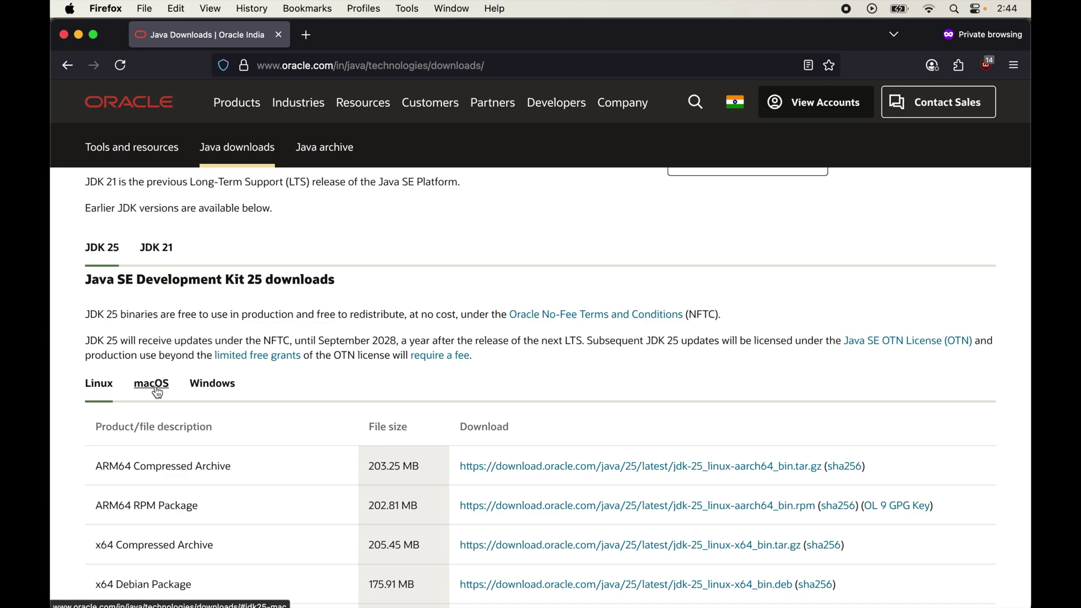
scroll(155, 388, "down", 3)
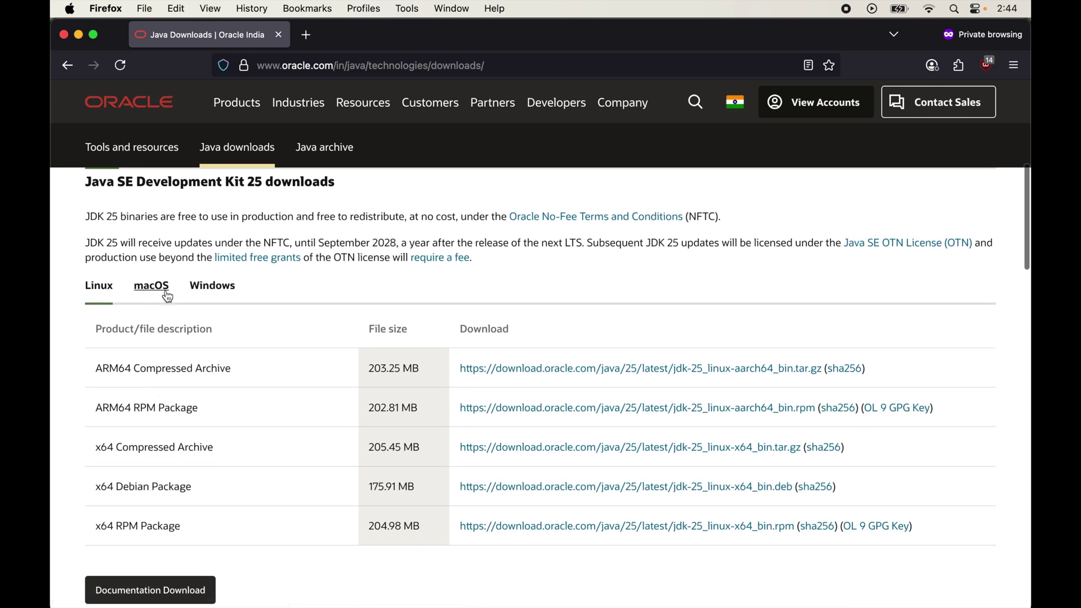
left_click(150, 298)
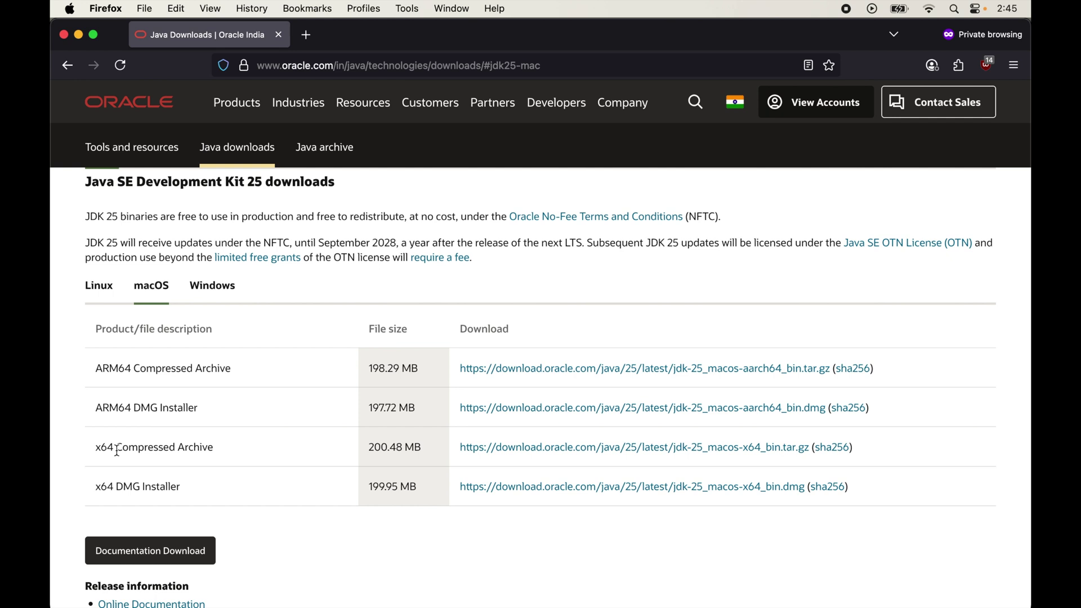
Check the Mac's processor type in the About This Mac information, and close that window.
left_click(71, 9)
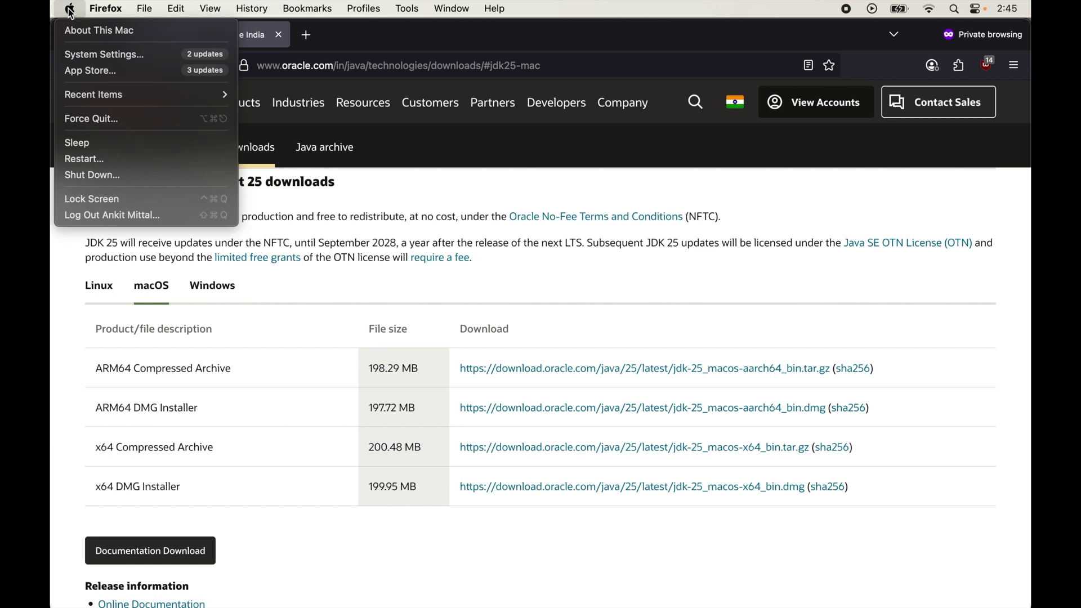
left_click(102, 32)
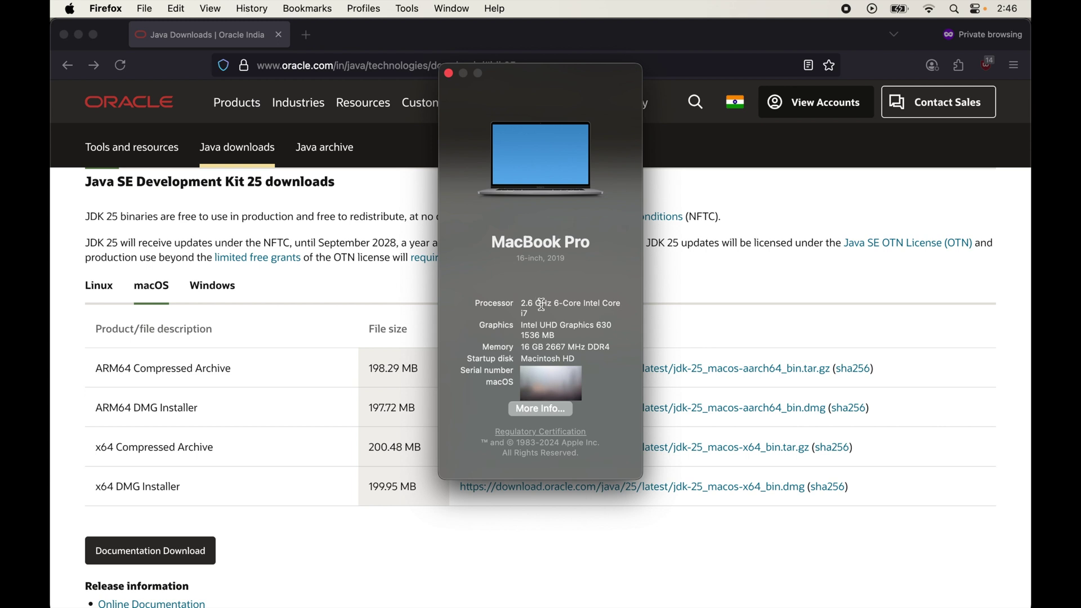
left_click_drag(584, 305, 621, 306)
left_click(449, 74)
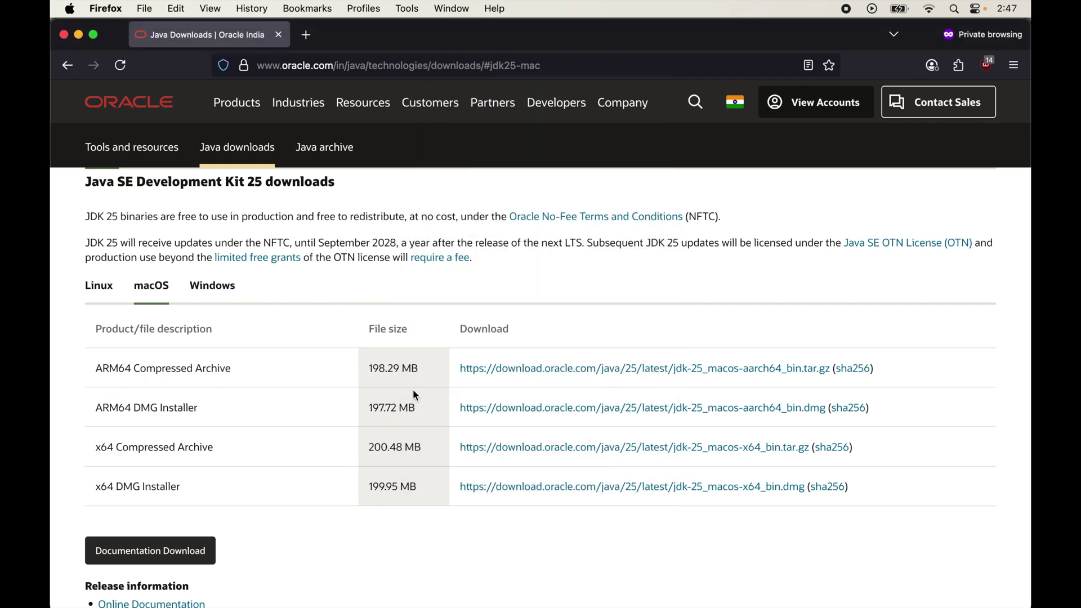
Download the JDK 25 x64 DMG installer for macOS and launch JDK 25.pkg from the disk image.
left_click(507, 488)
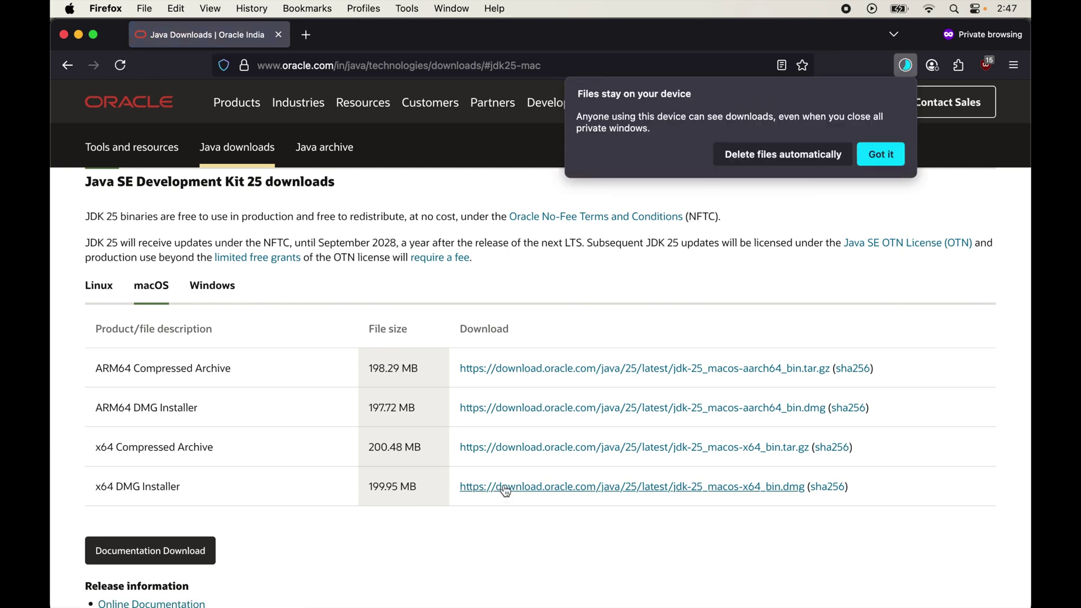
left_click(876, 161)
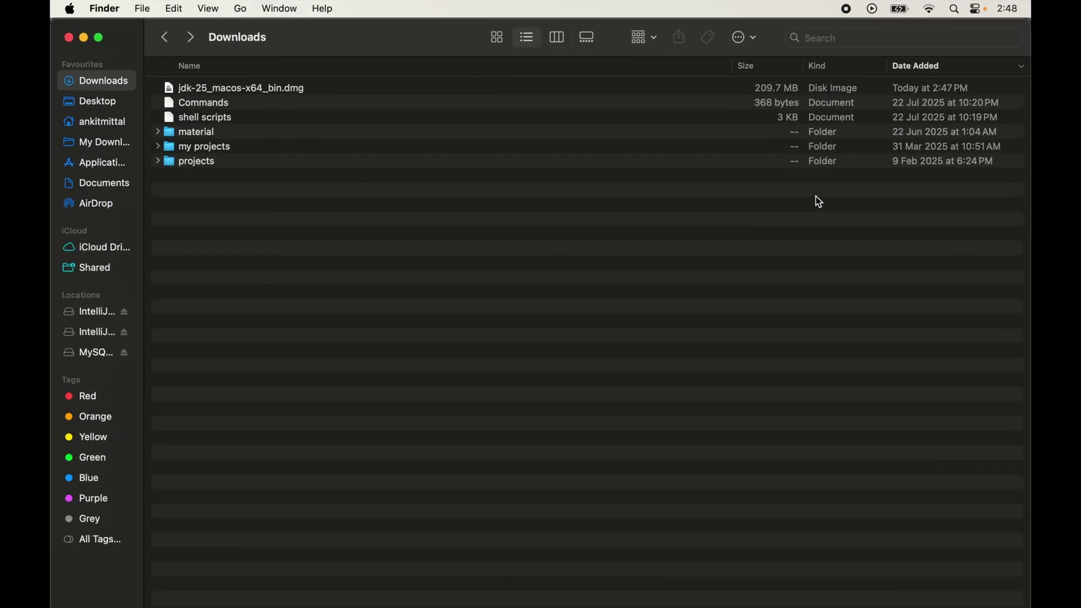
double_click(302, 92)
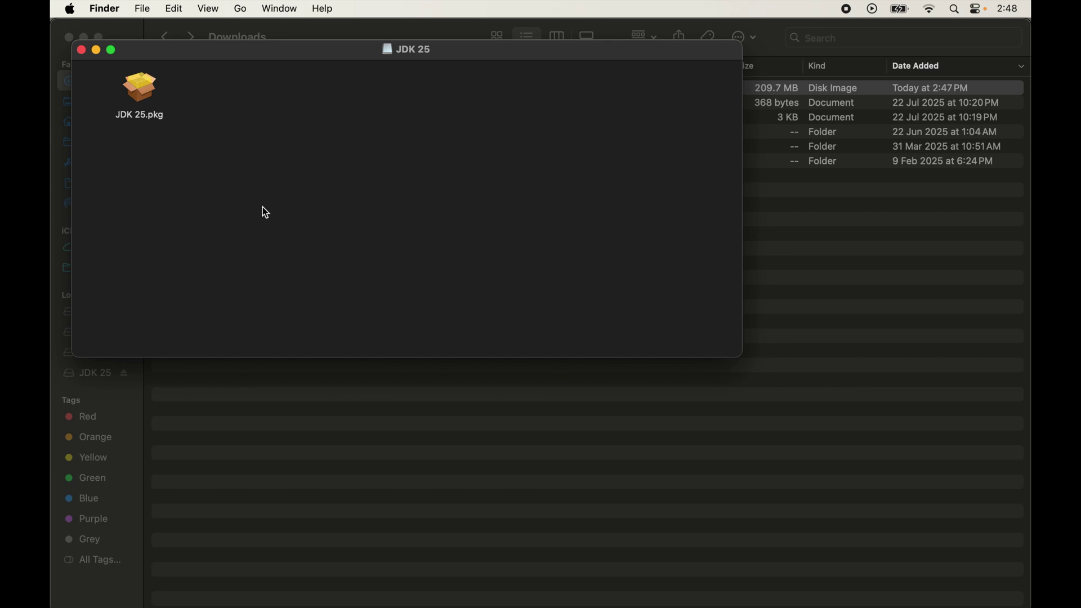
double_click(143, 94)
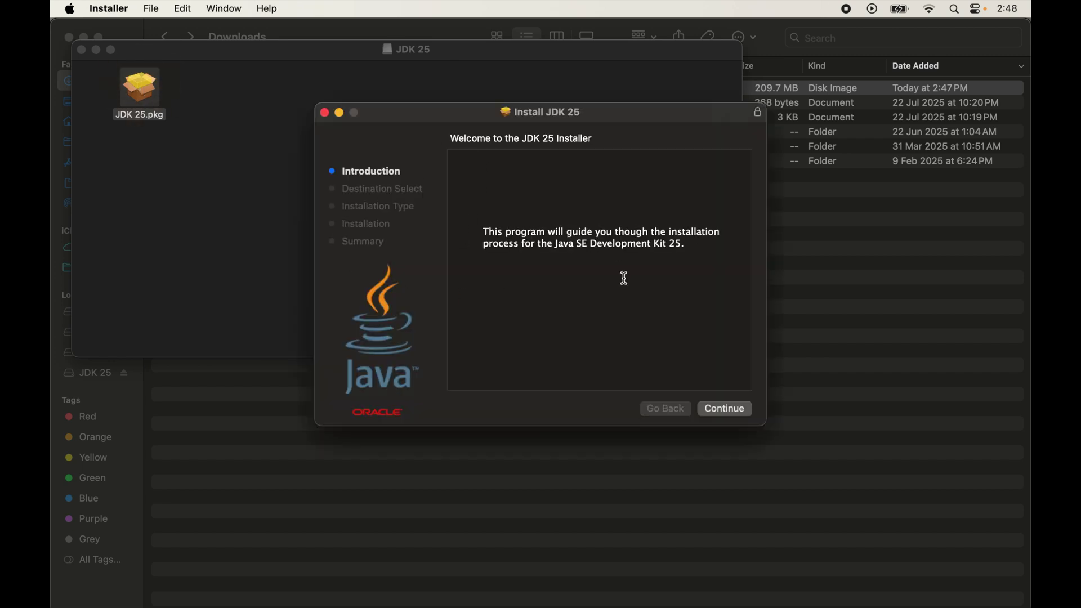
Install JDK 25 for all users, authorising it with the account password, and move the installer to the Bin.
left_click(725, 410)
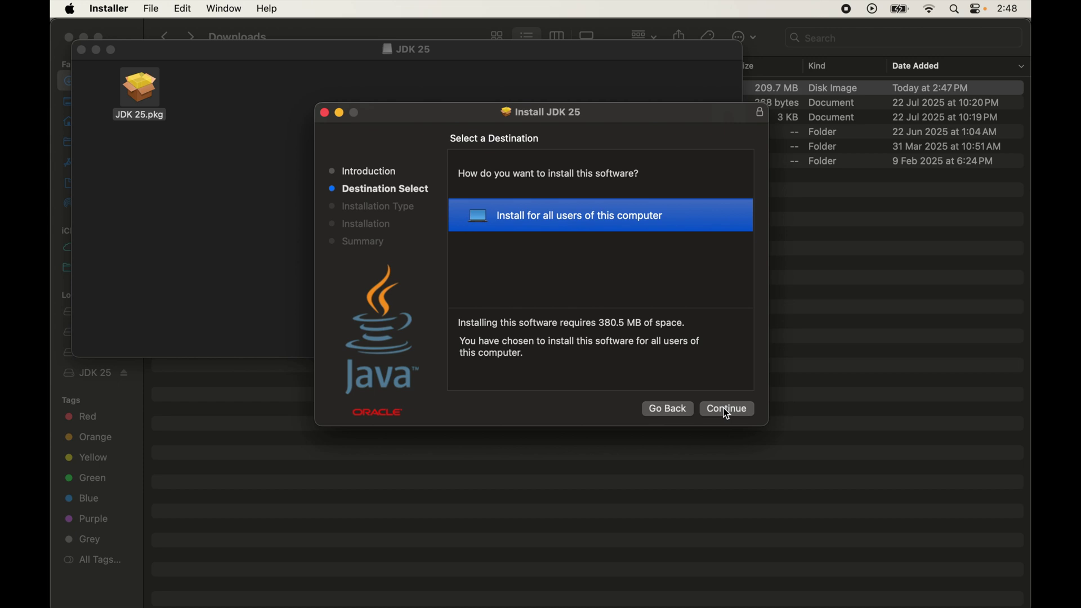
left_click(732, 411)
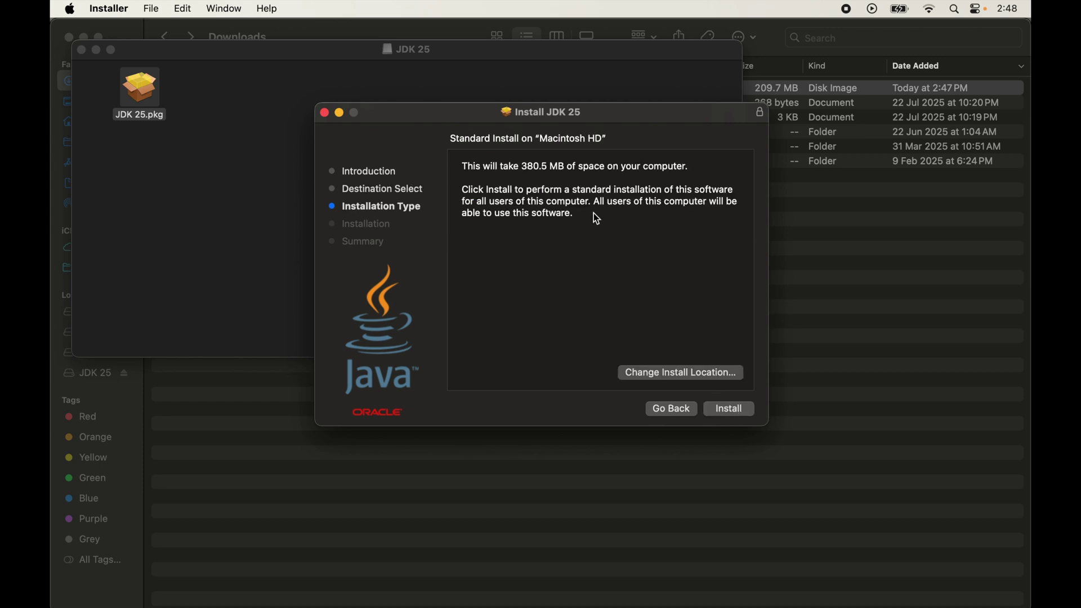
left_click(723, 415)
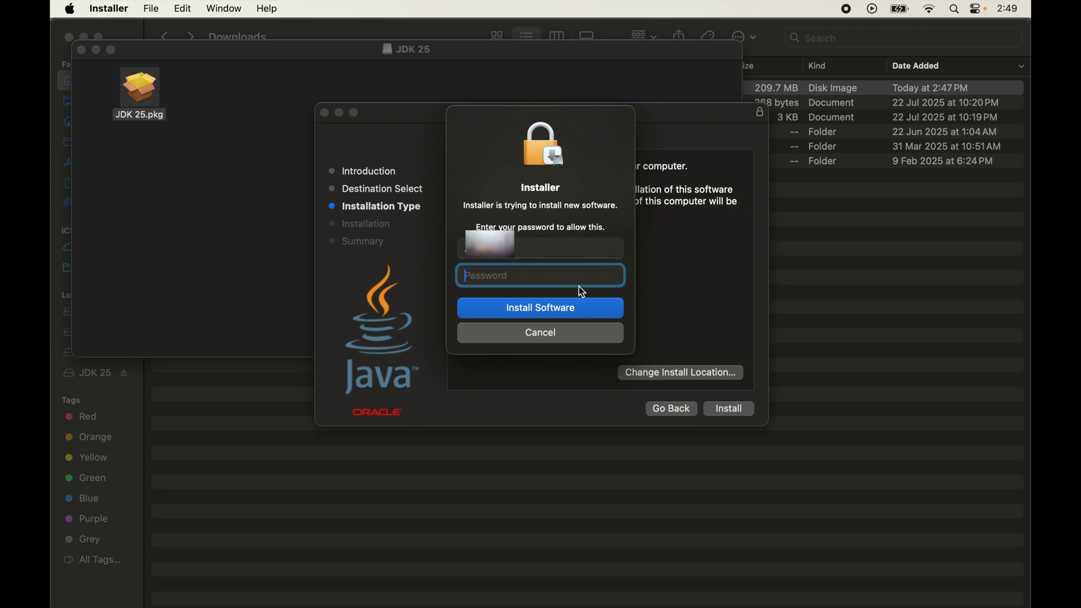
type("••••••")
left_click(541, 316)
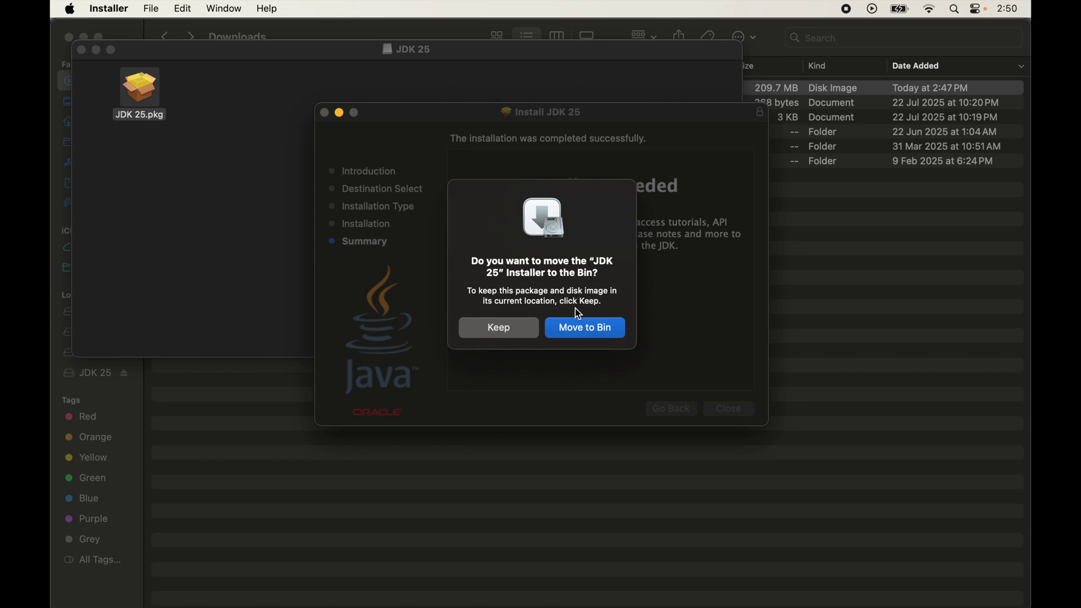
left_click(596, 334)
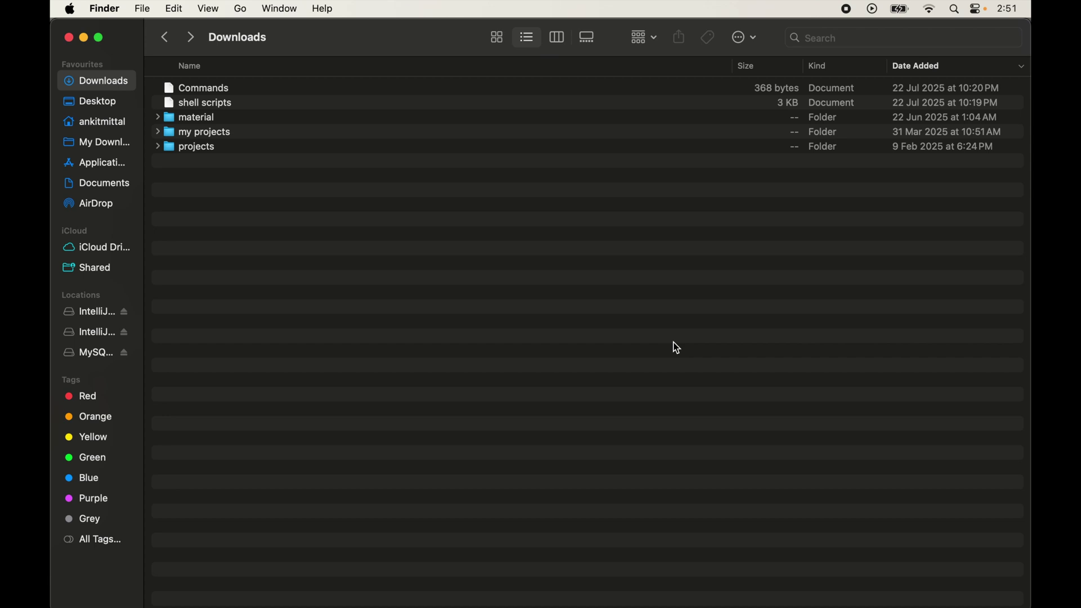
Switch to Terminal and check the installed Java version with java --version.
key("super+space")
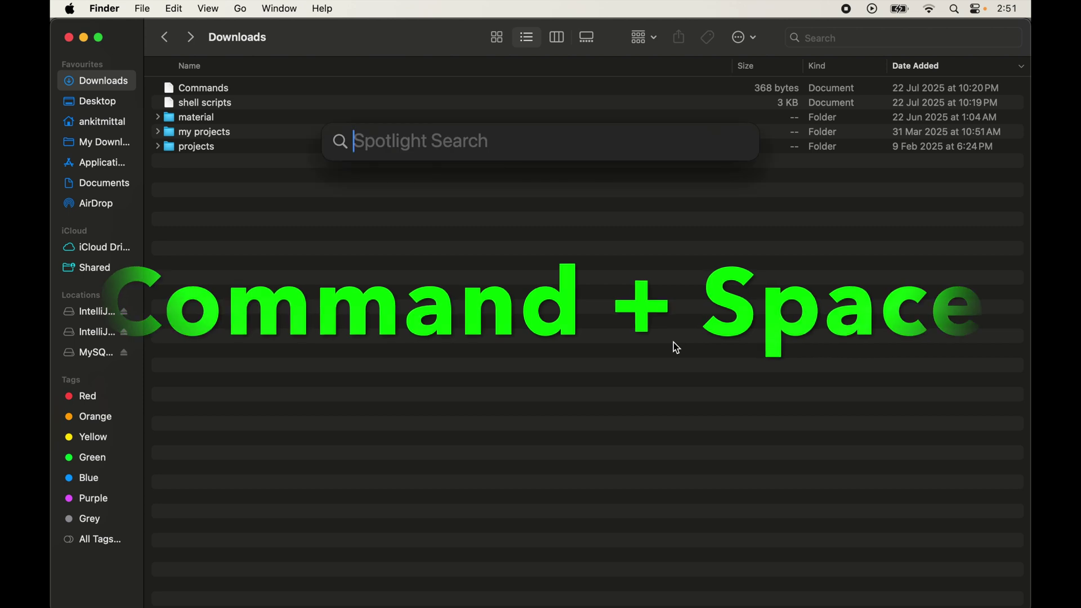
type("terminal")
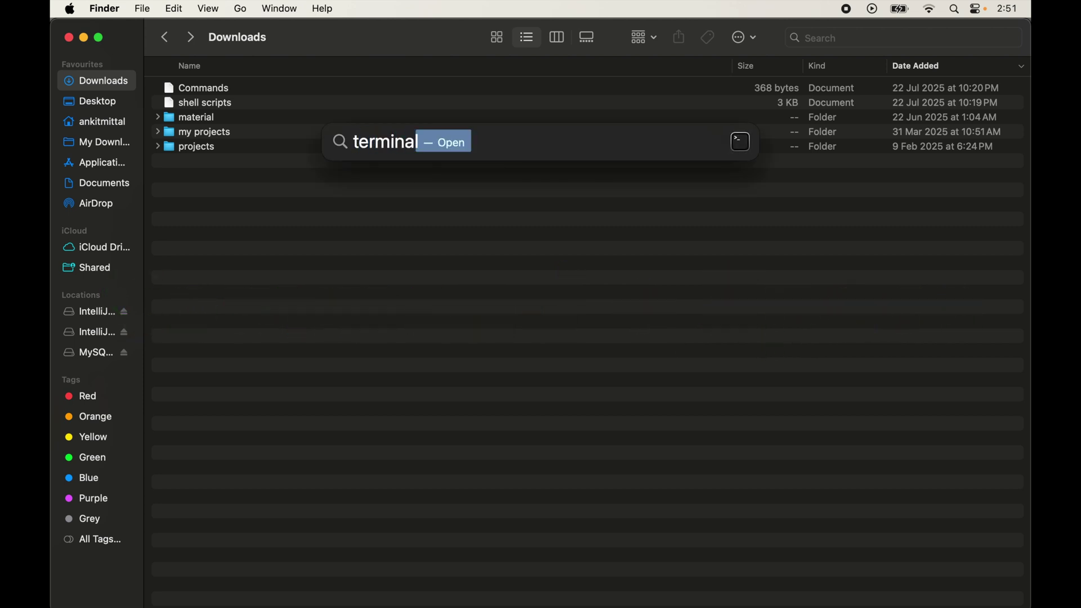
key("Return")
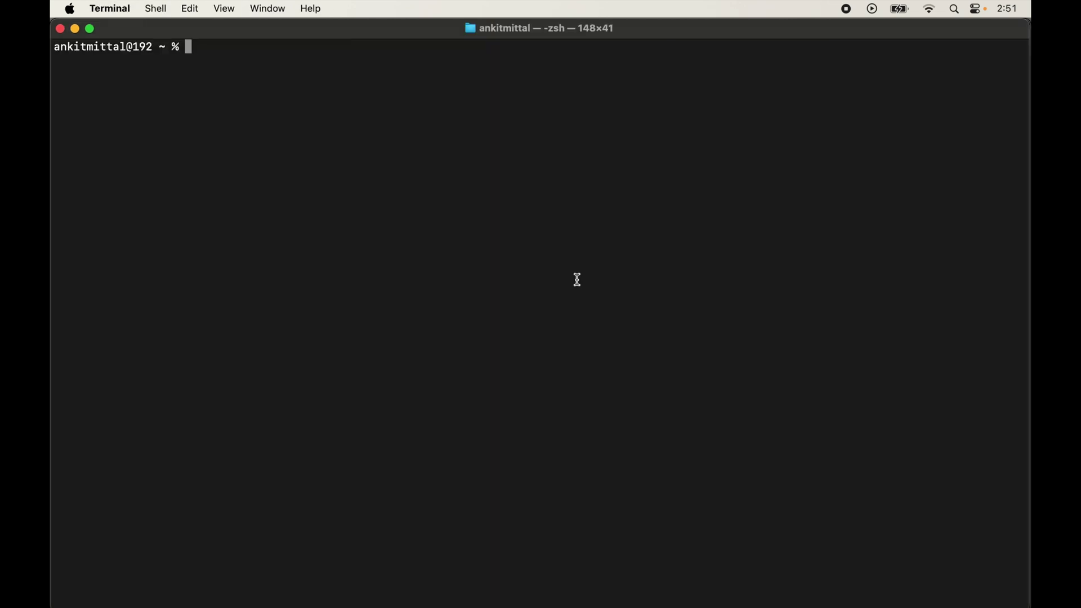
type("java --version")
key("Return")
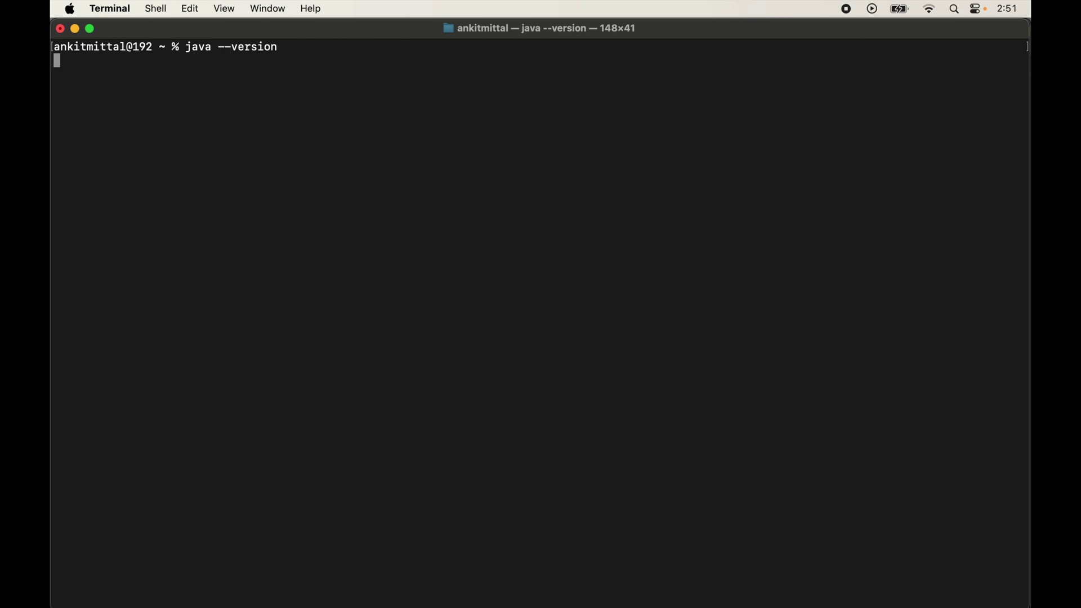
left_click_drag(56, 61, 102, 62)
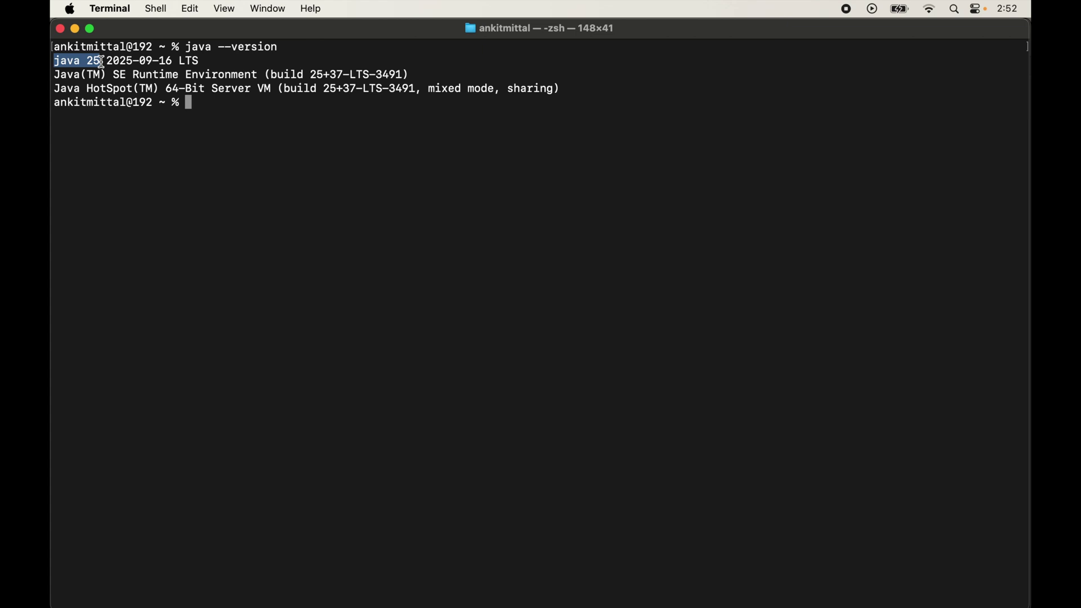
left_click(169, 99)
Print the JAVA_HOME environment variable with echo $JAVA_HOME.
type("ech")
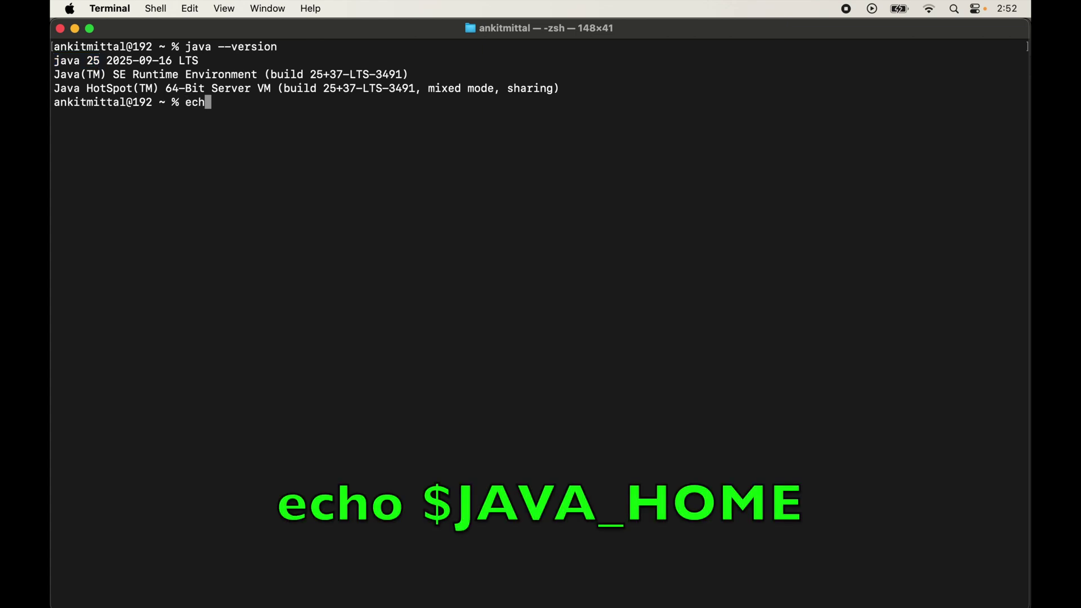
type("o $JAVA_HOME")
key("Return")
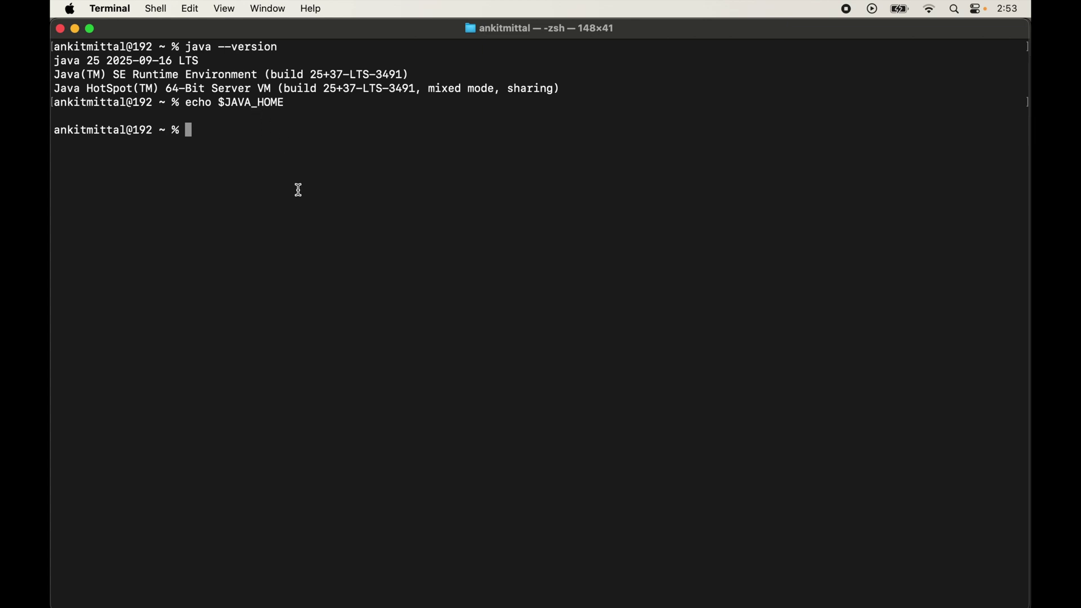
Change the working directory to /Library/Java/JavaVirtualMachines and list its contents with ls.
type("cd /Libra")
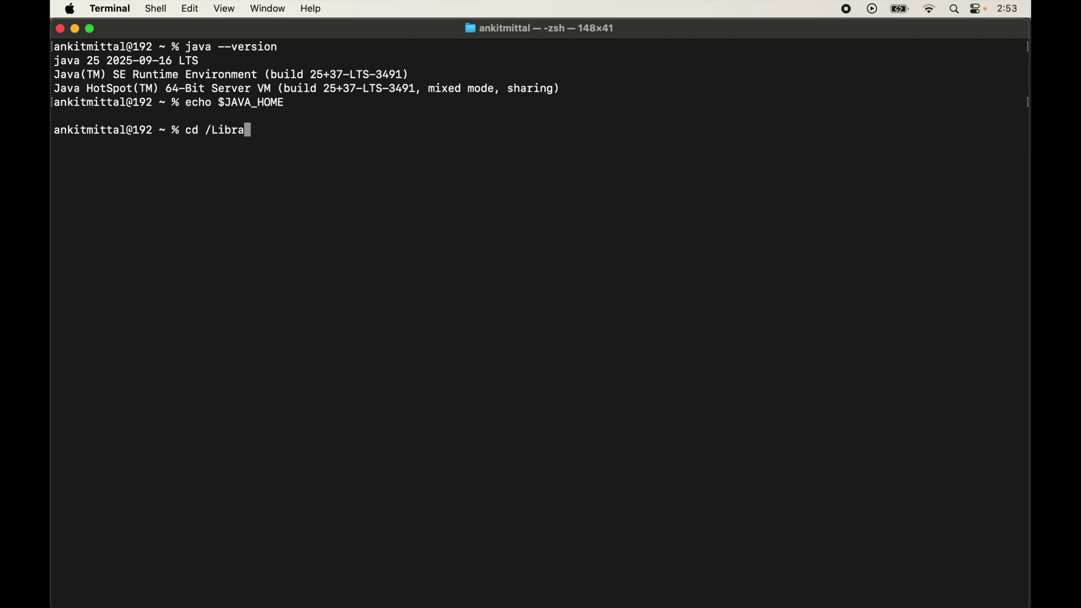
type("ry/Java/Java")
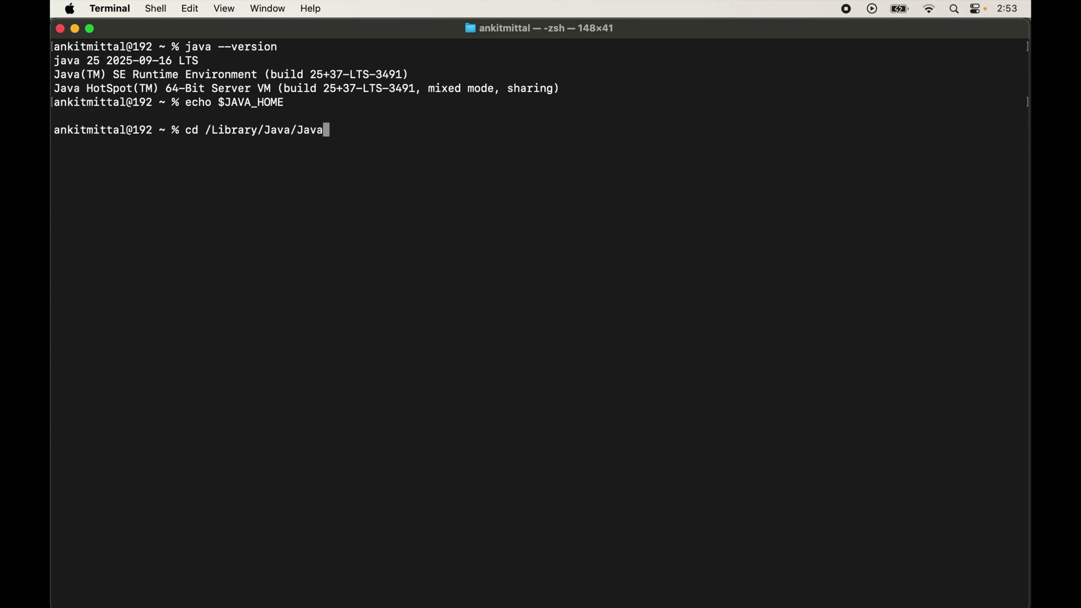
type("Vir")
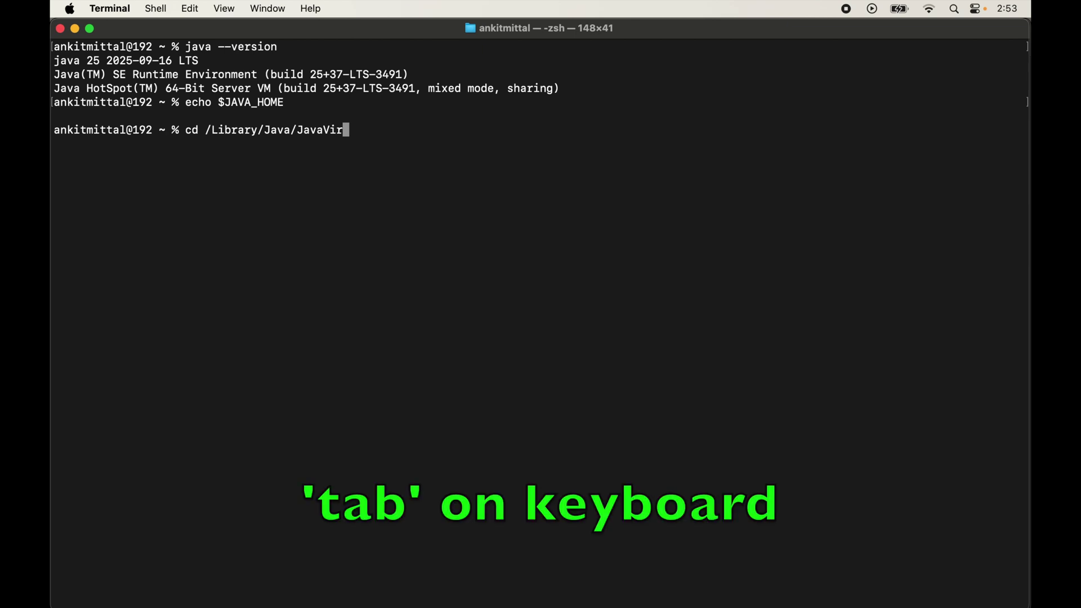
key("Tab")
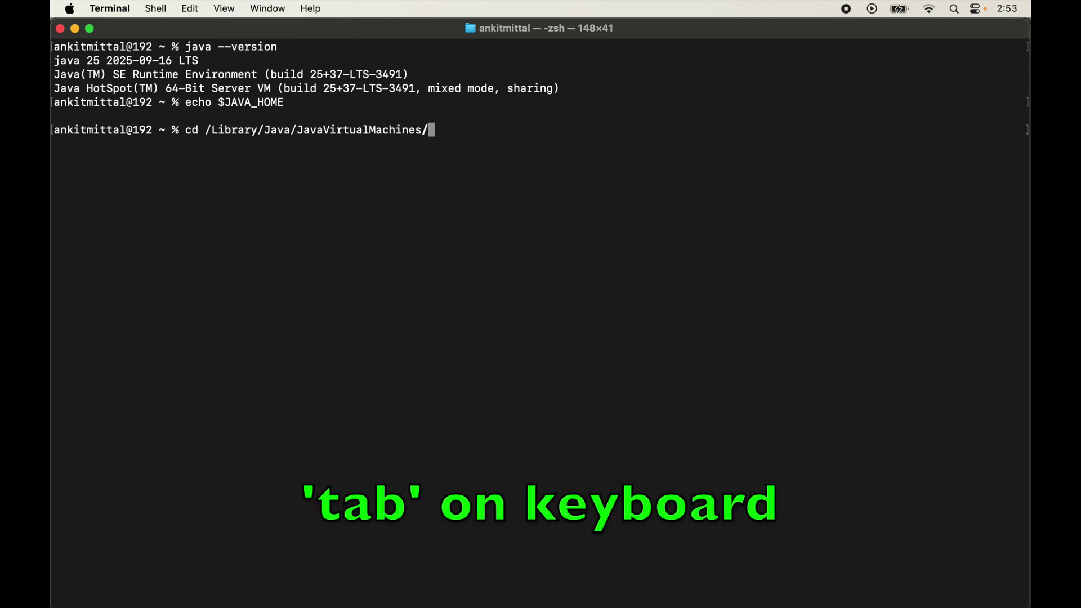
key("Return")
type("ls")
key("Return")
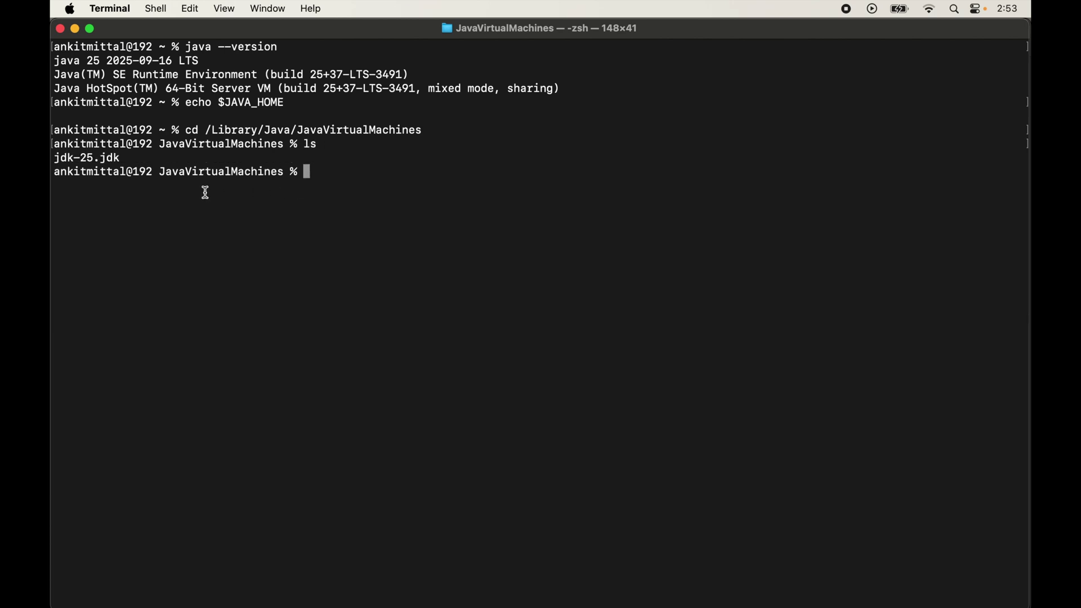
left_click_drag(54, 157, 122, 158)
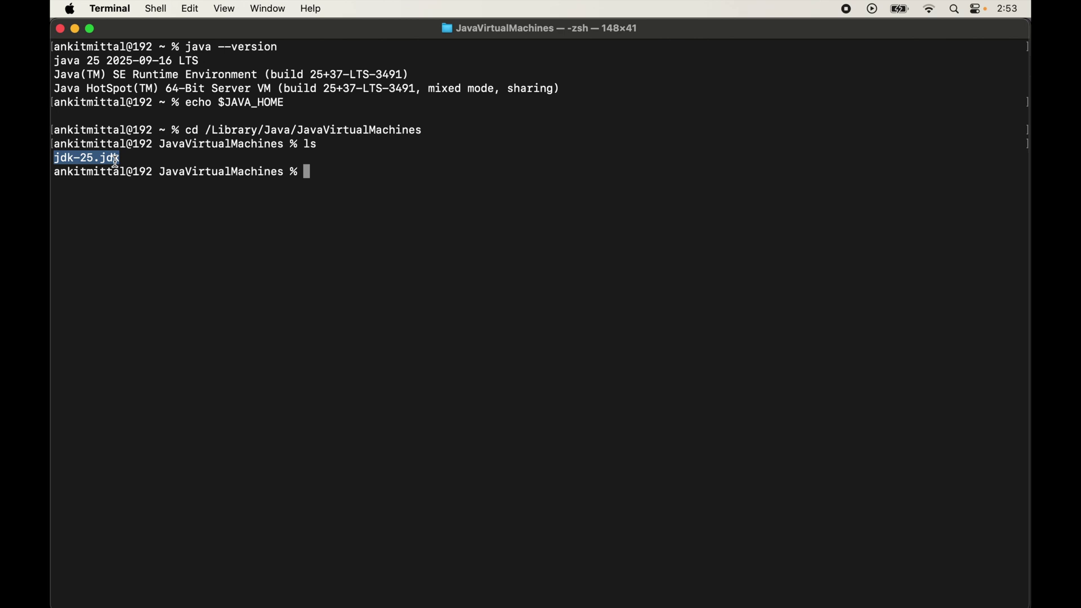
left_click(145, 183)
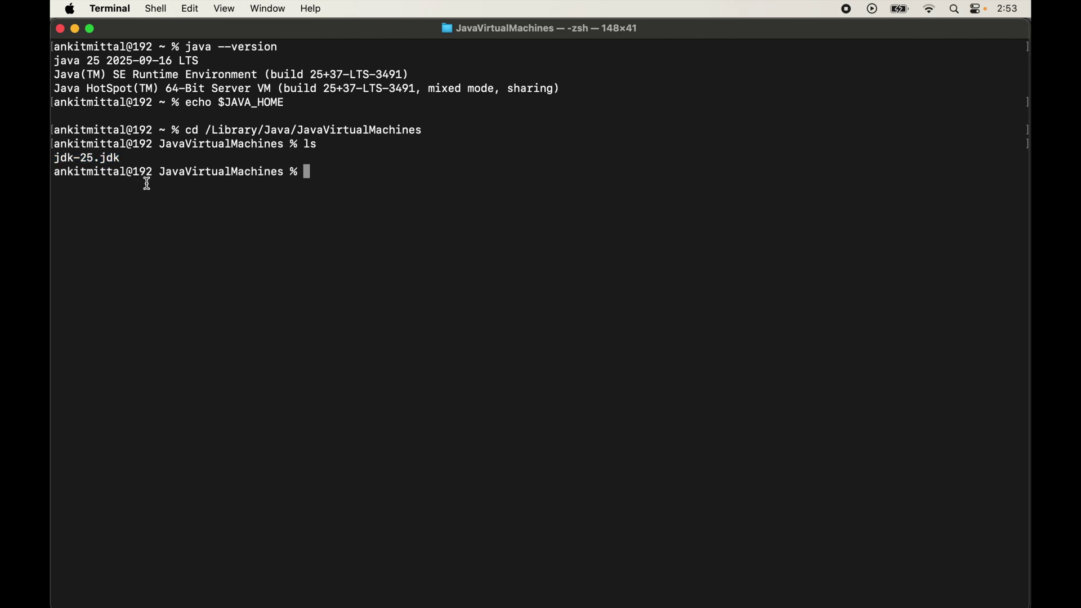
Change into the jdk-25.jdk folder with cd and list its contents with ls.
type("cd")
left_click_drag(54, 158, 123, 158)
key("super+c")
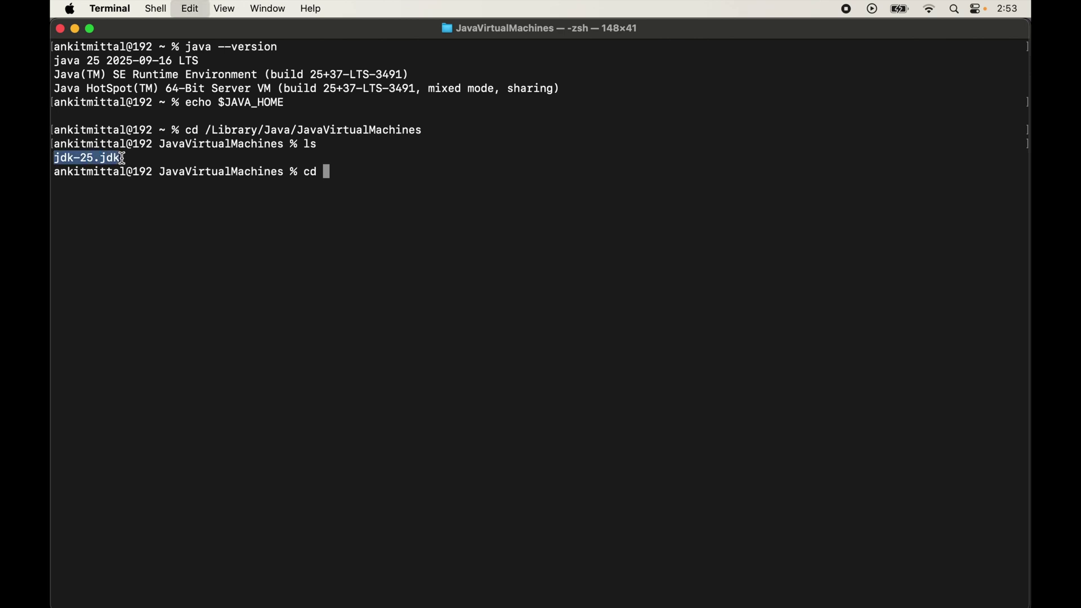
left_click(315, 170)
key("super+v")
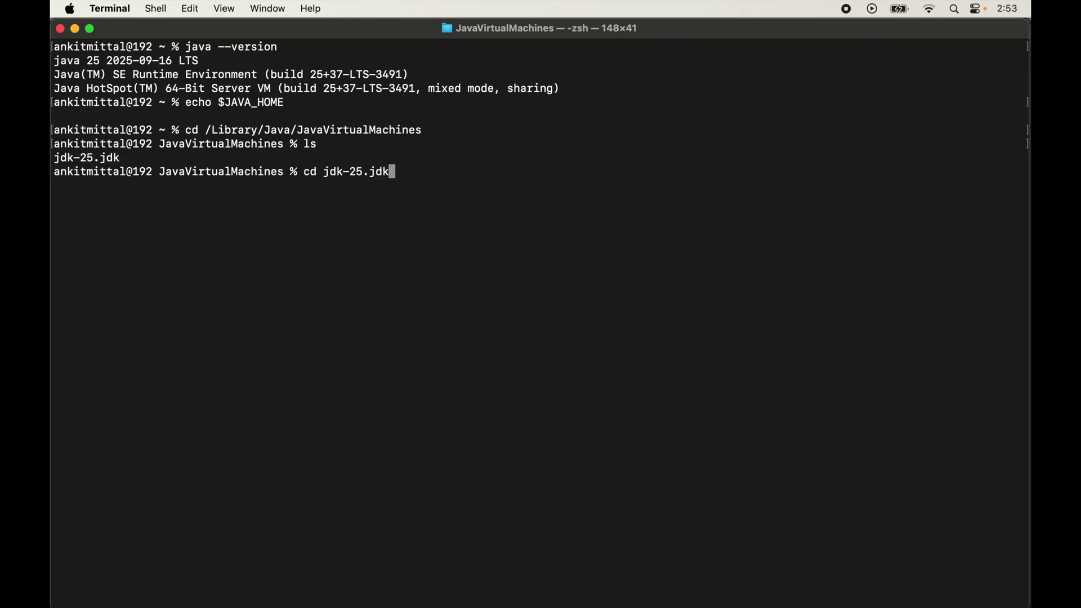
key("Return")
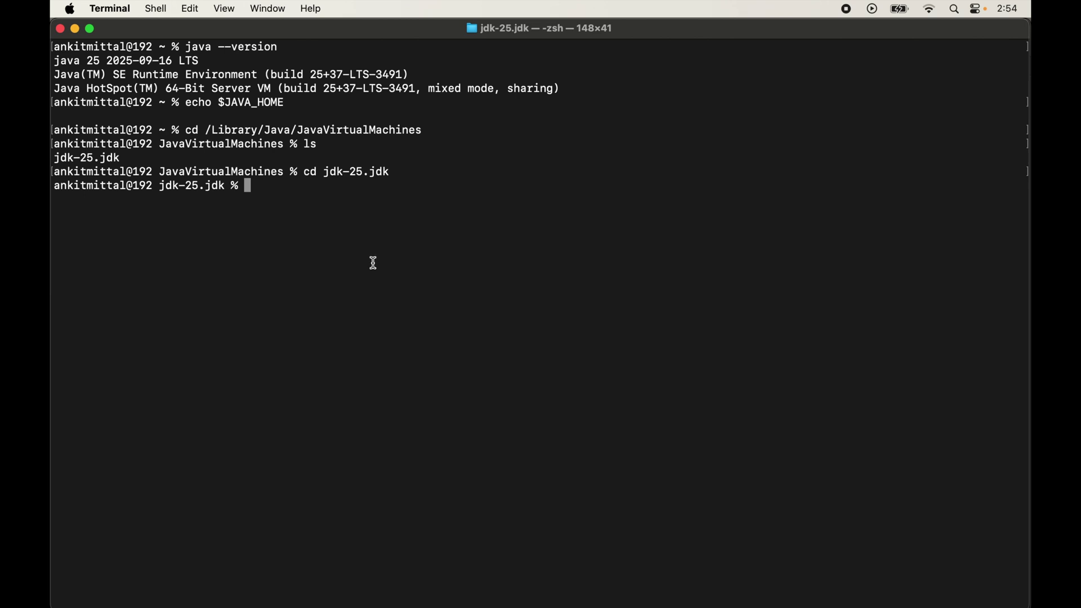
type("ls")
key("Return")
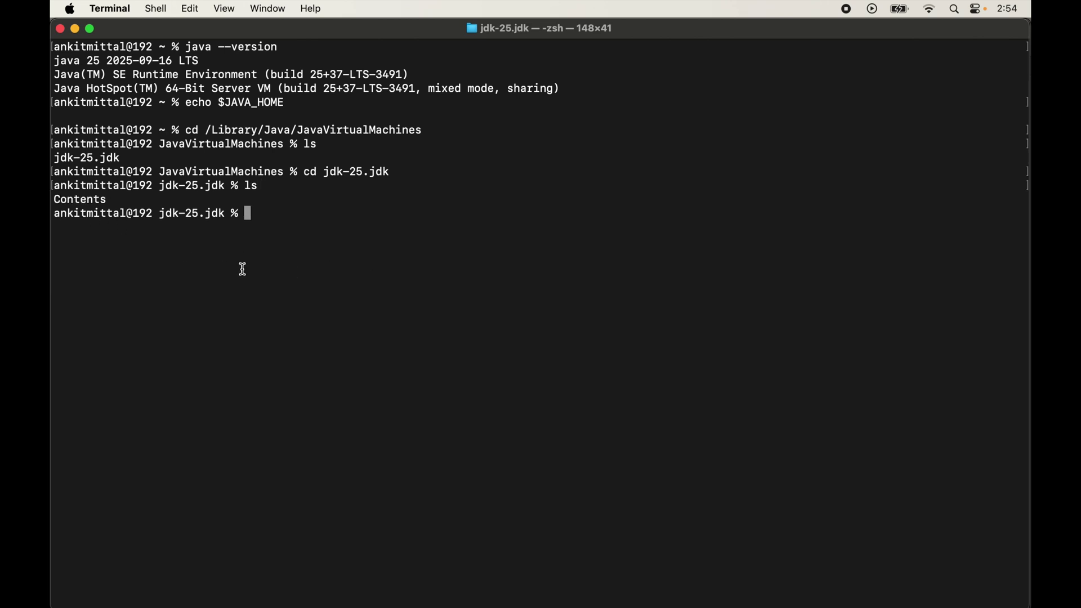
Change into the Contents folder with cd and list what it holds with ls.
type("cd Con")
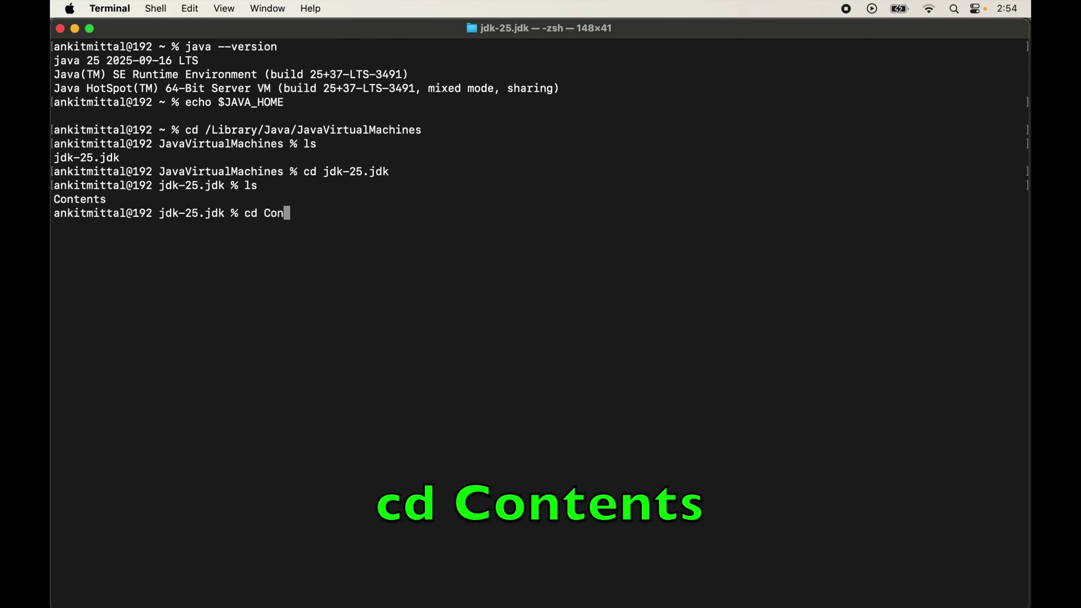
type("tents")
key("Return")
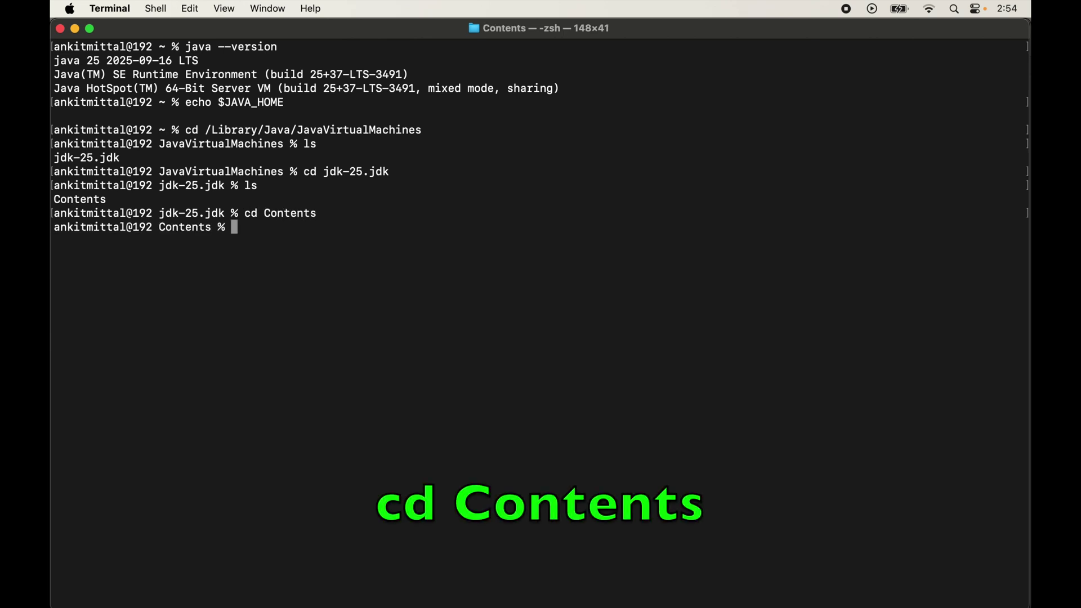
type("ls")
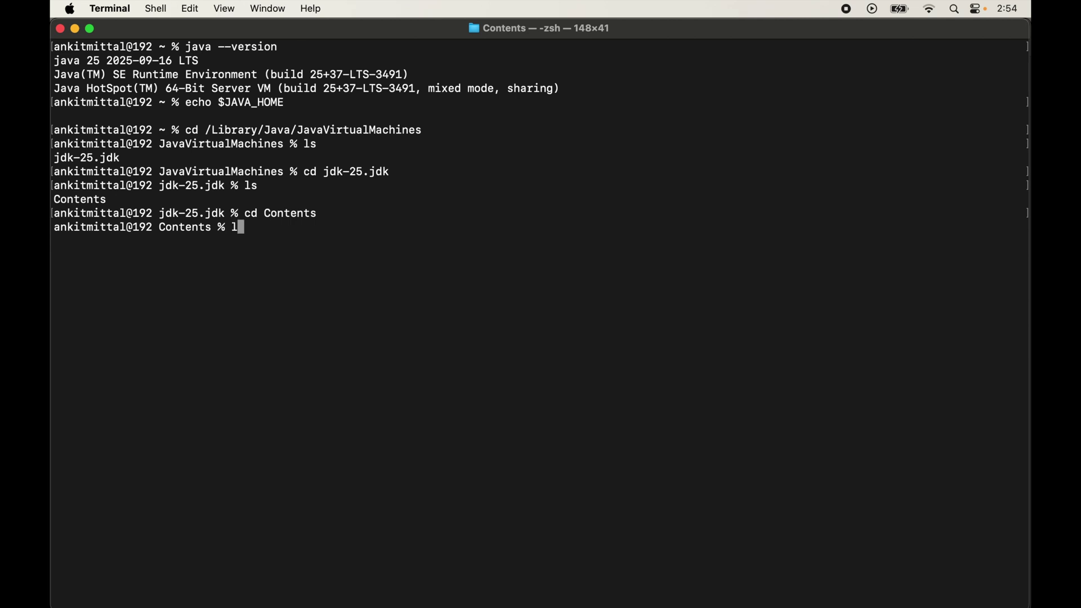
key("Return")
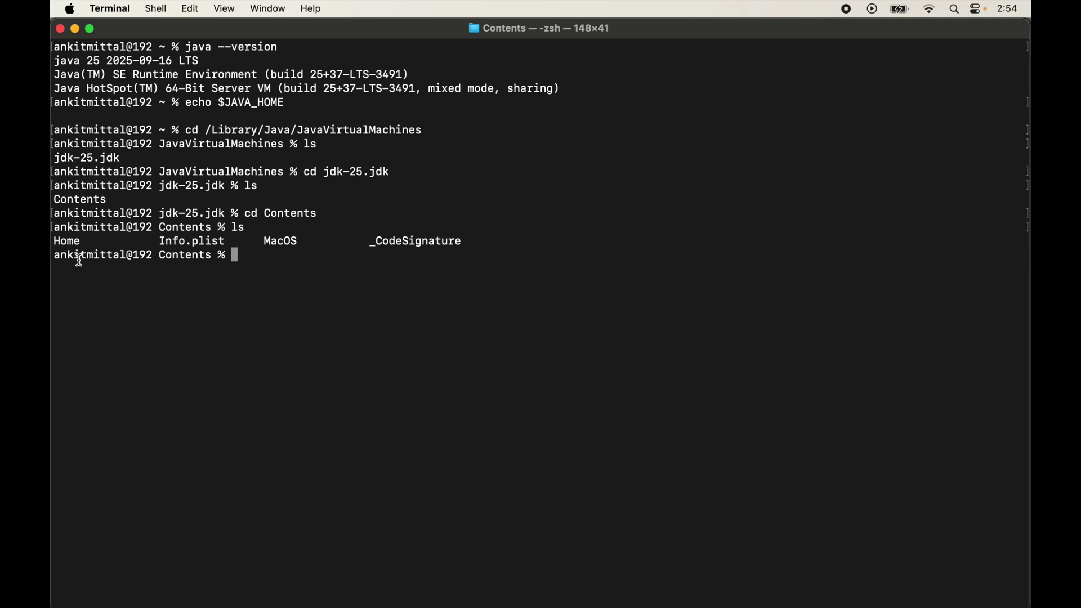
Change into the Home folder with cd and print its full path with pwd.
type("cd Home")
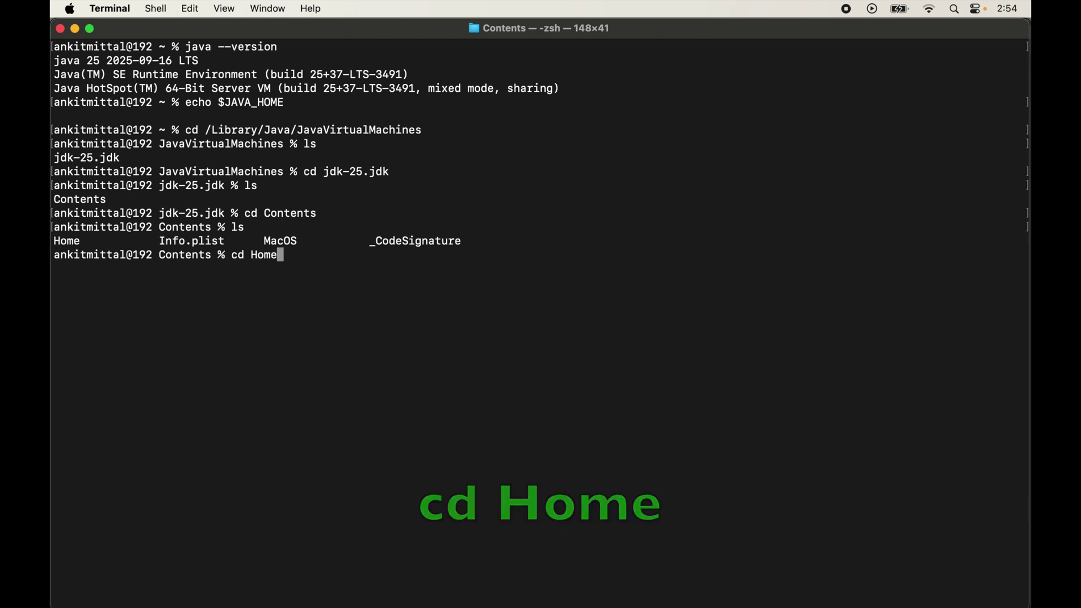
key("Return")
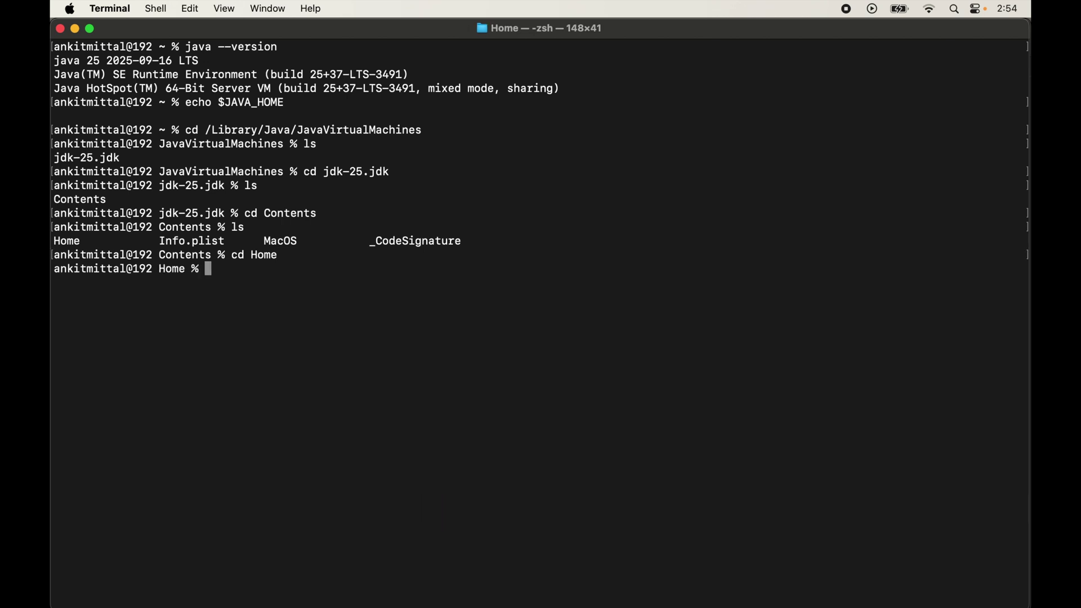
type("pwd")
key("Return")
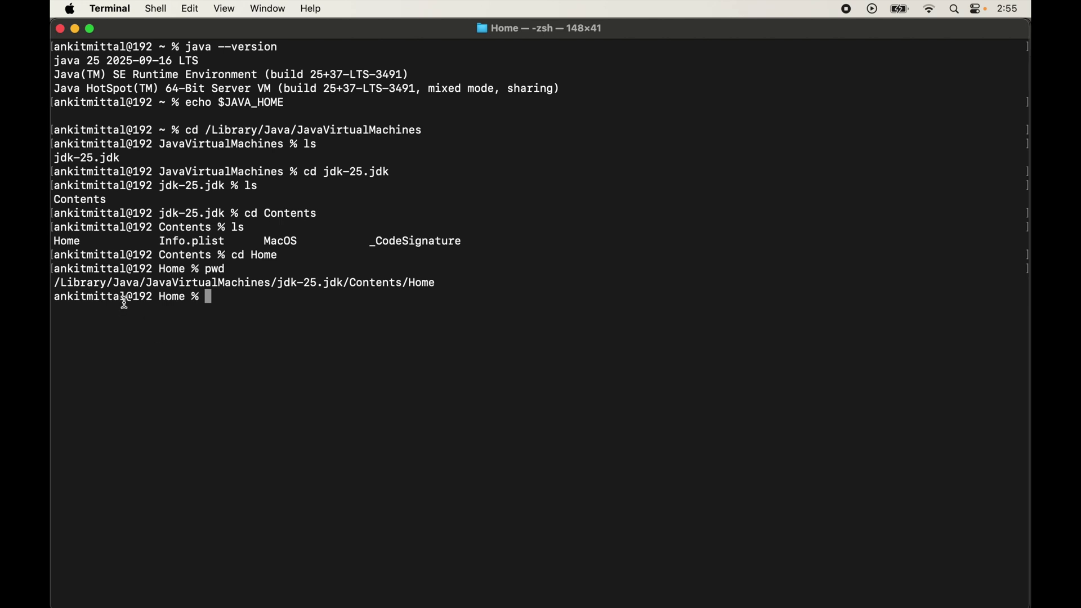
left_click_drag(54, 282, 440, 283)
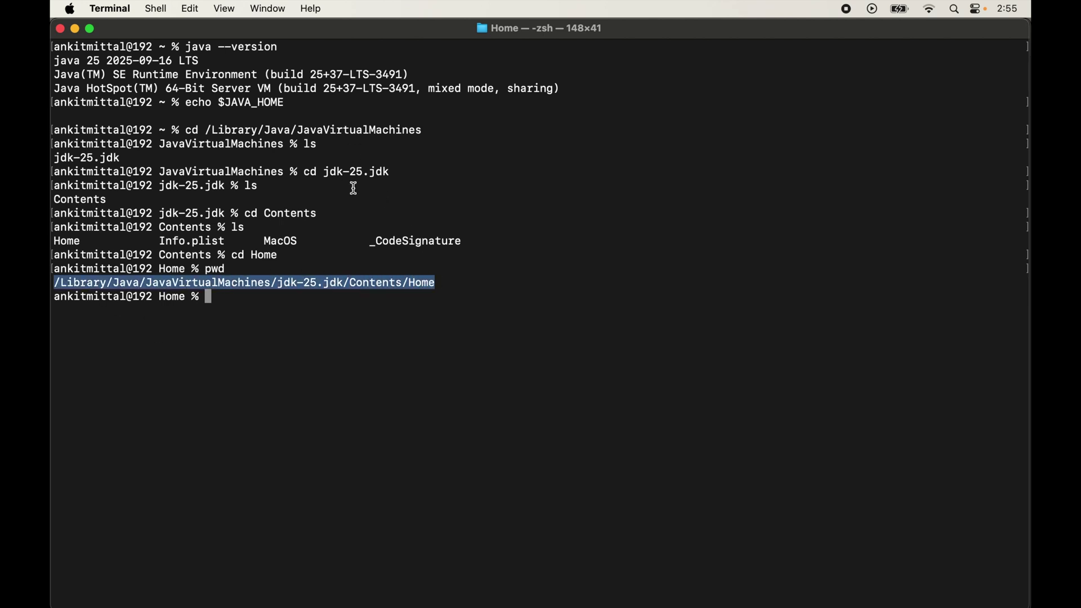
left_click_drag(218, 105, 293, 105)
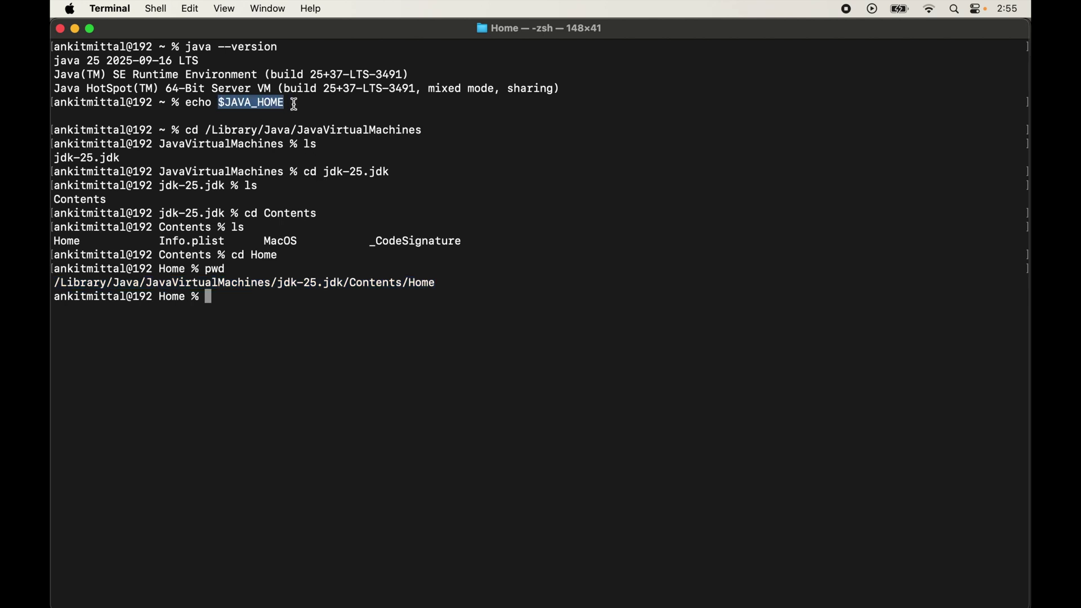
left_click(273, 105)
left_click_drag(55, 285, 441, 285)
left_click(441, 300)
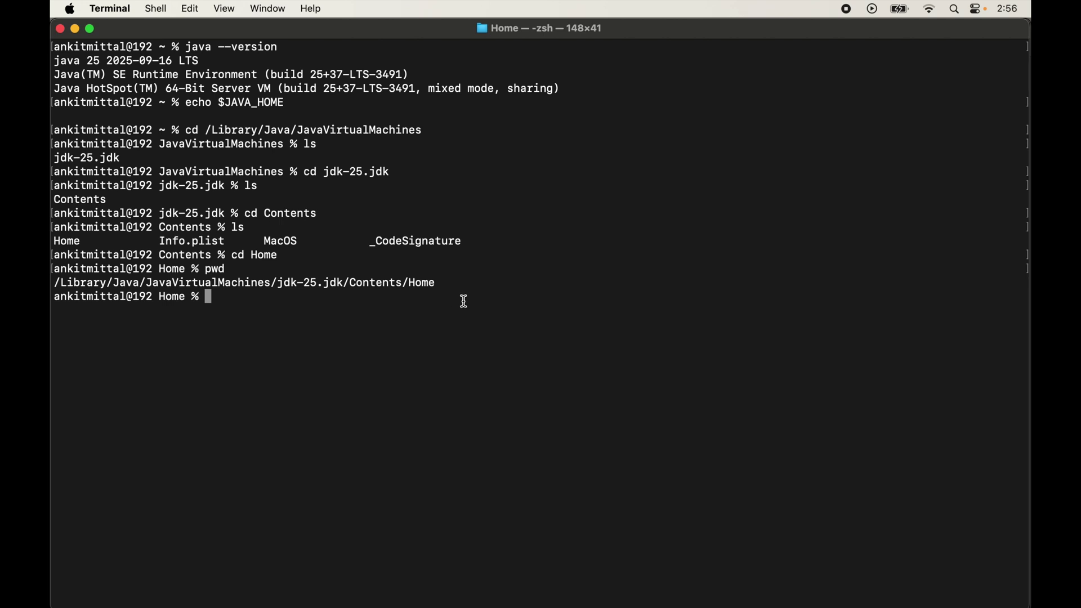
Return to the user's home directory with cd and list all files, including hidden ones, with ls -a.
type("cd")
key("Return")
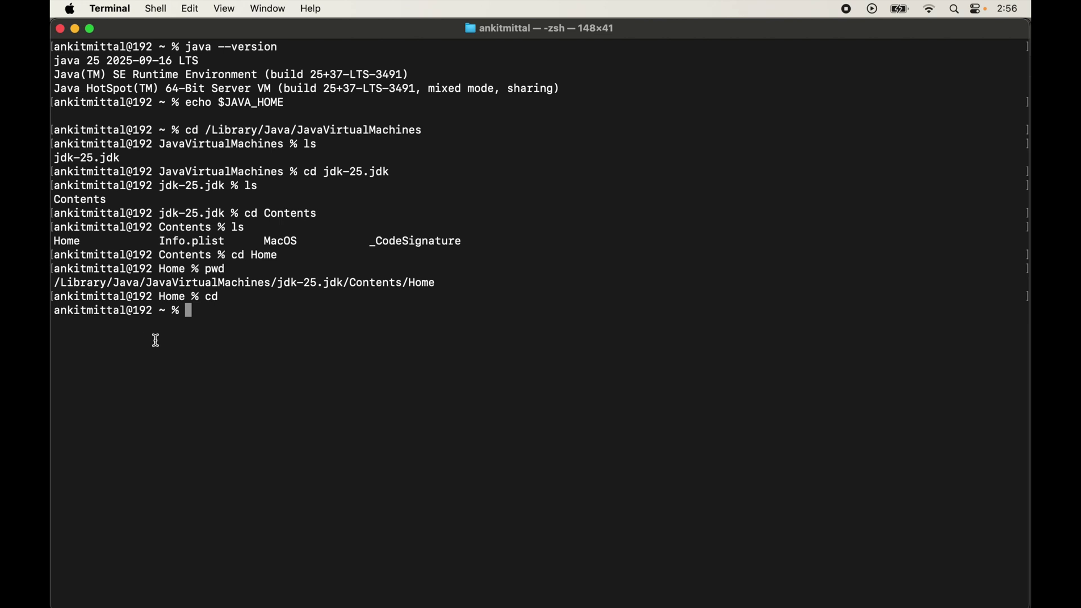
type("ls -a")
key("Return")
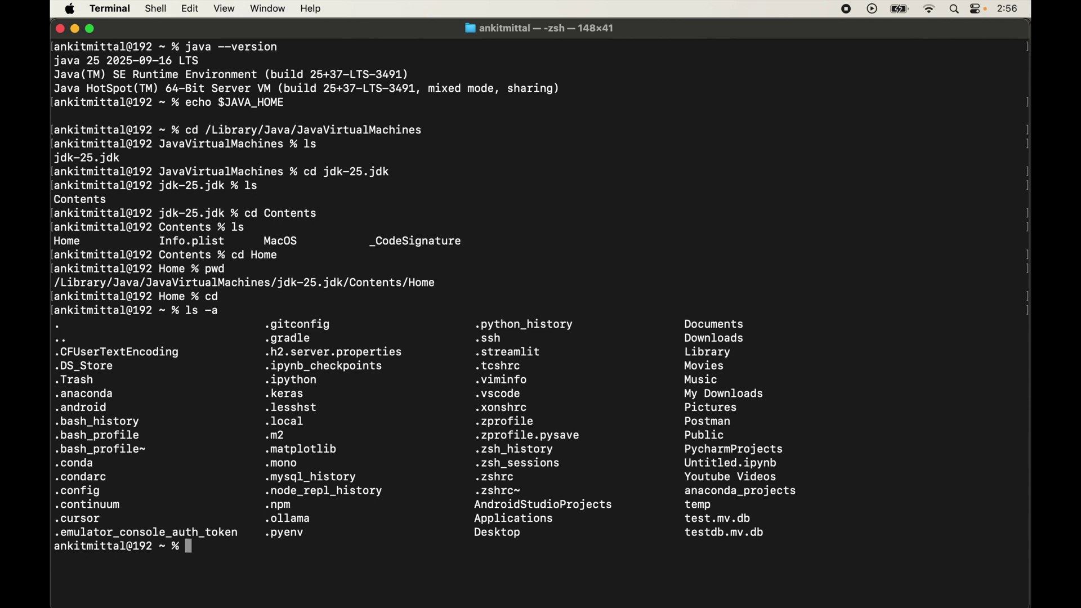
double_click(476, 480)
Copy the JDK path /Library/Java/JavaVirtualMachines/jdk-25.jdk/Contents/Home from the pwd output and open ~/.zshrc in vi.
type("vi ~/")
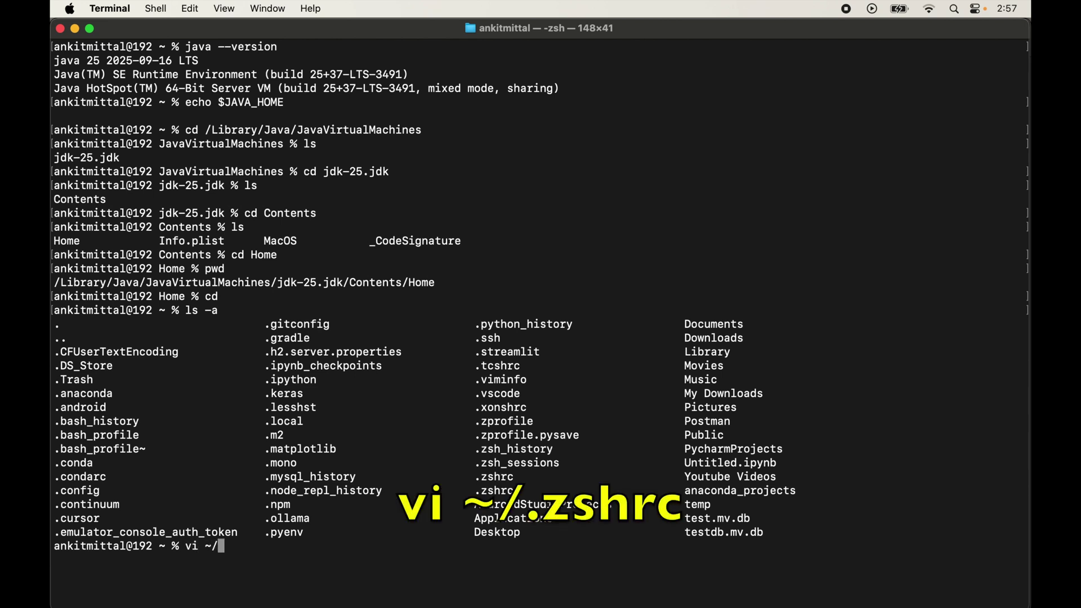
type(".zshrc")
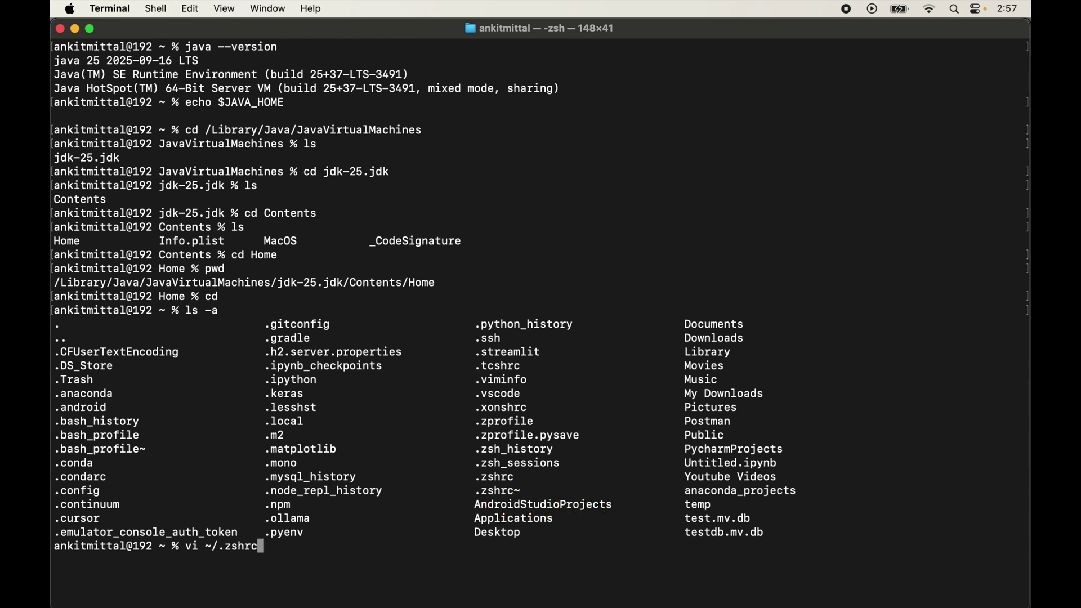
left_click_drag(55, 283, 438, 283)
key("super+c")
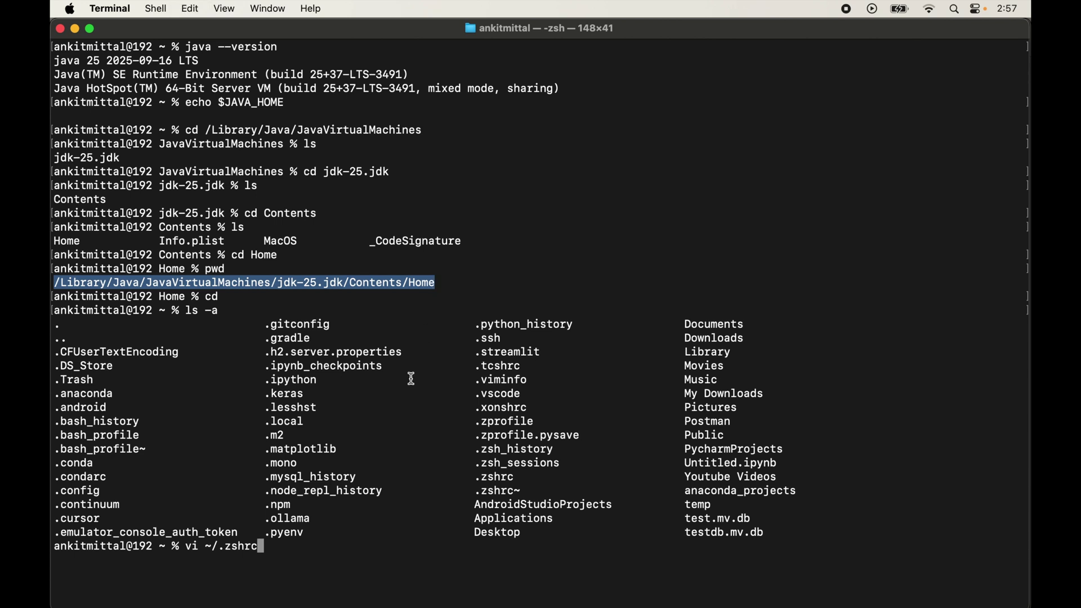
left_click(352, 538)
key("Return")
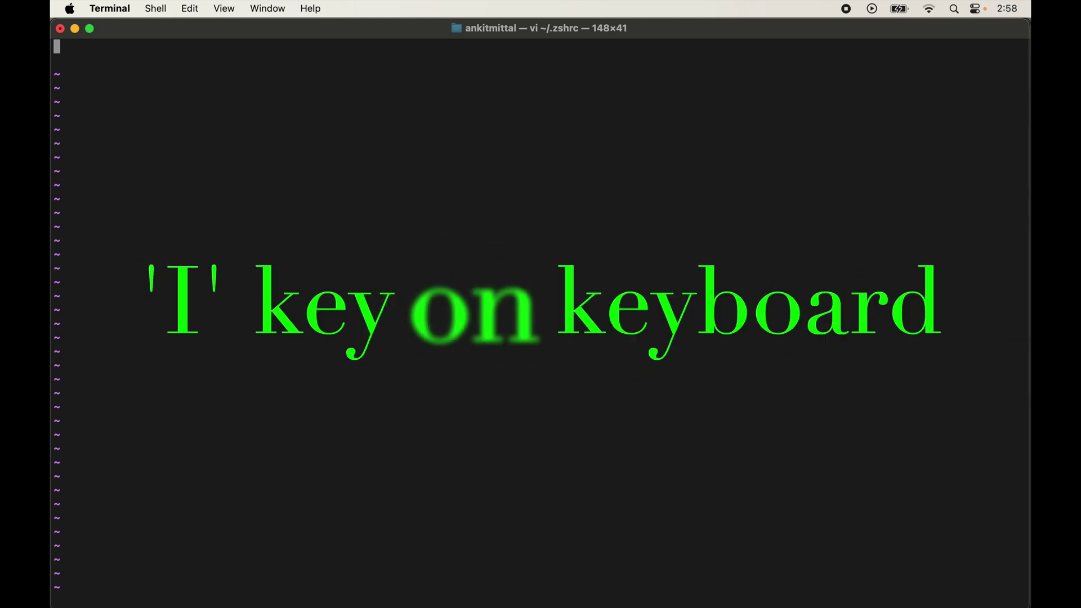
Insert the line JAVA_HOME=/Library/Java/JavaVirtualMachines/jdk-25.jdk/Contents/Home in .zshrc, then save and quit with :wq.
key("i")
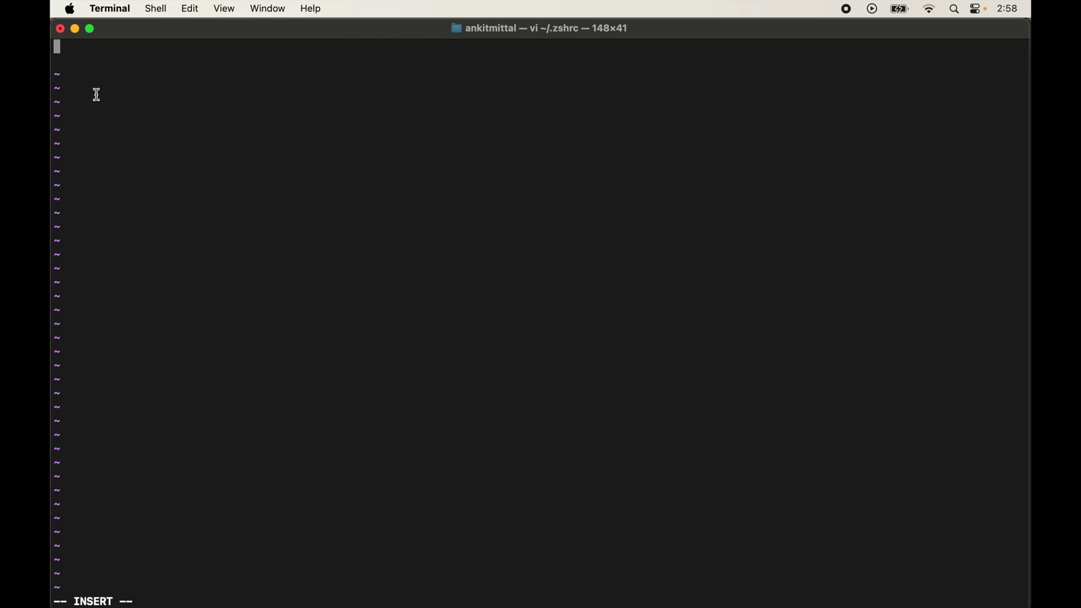
type("JAVA_HOME=")
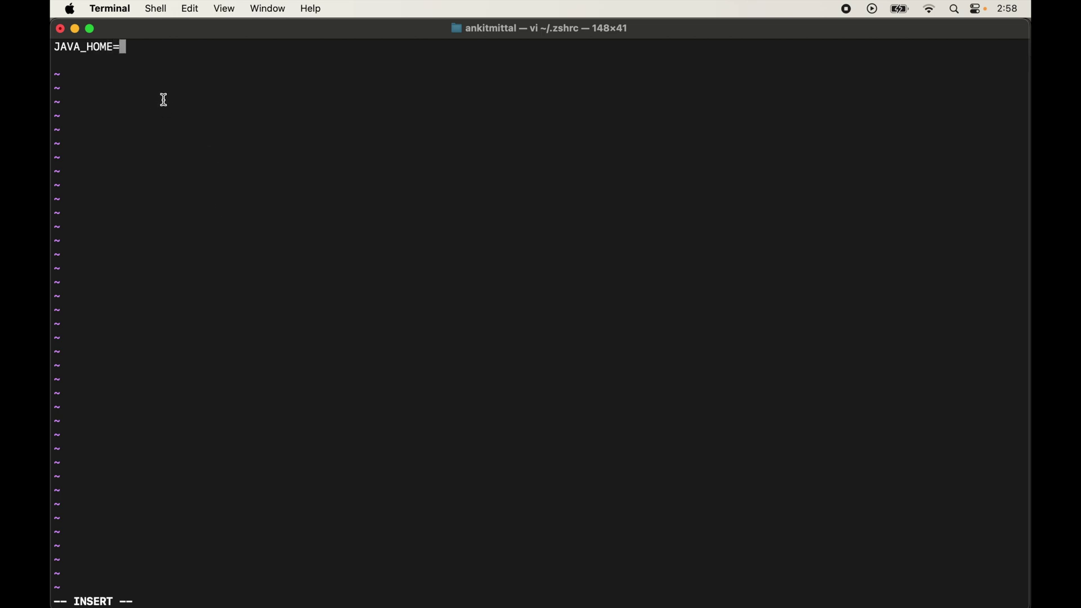
key("super+v")
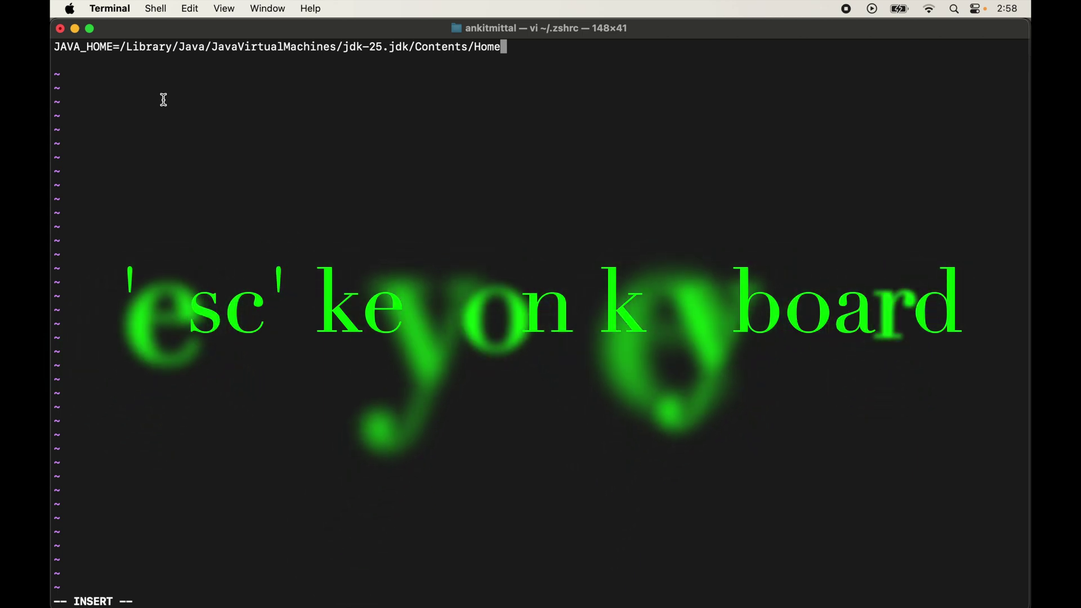
key("Escape")
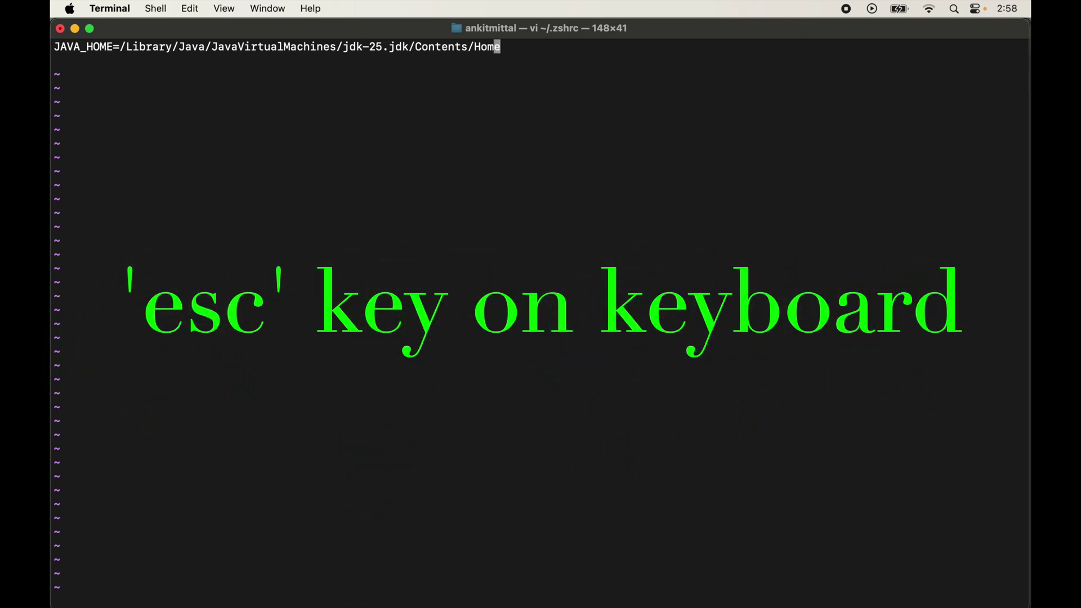
type(":wq")
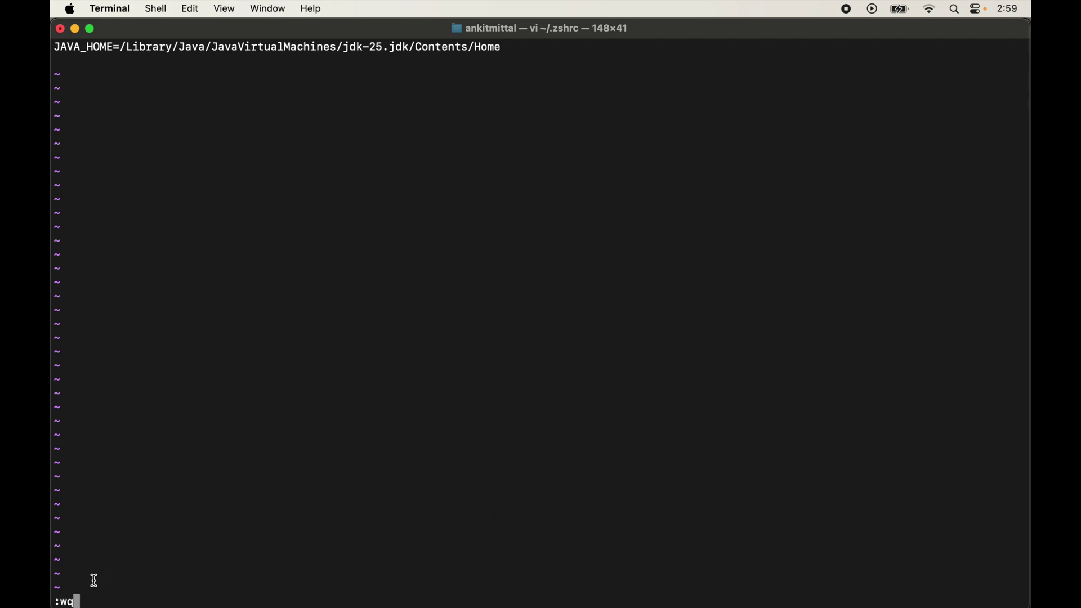
key("Return")
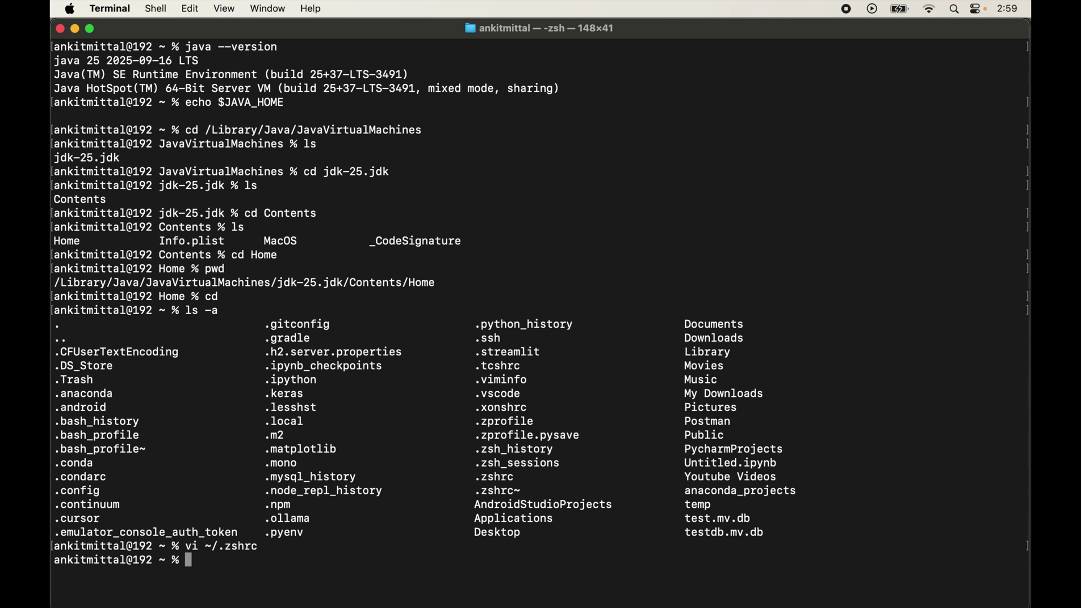
Reload the shell configuration in the current session with source .zshrc.
type("source")
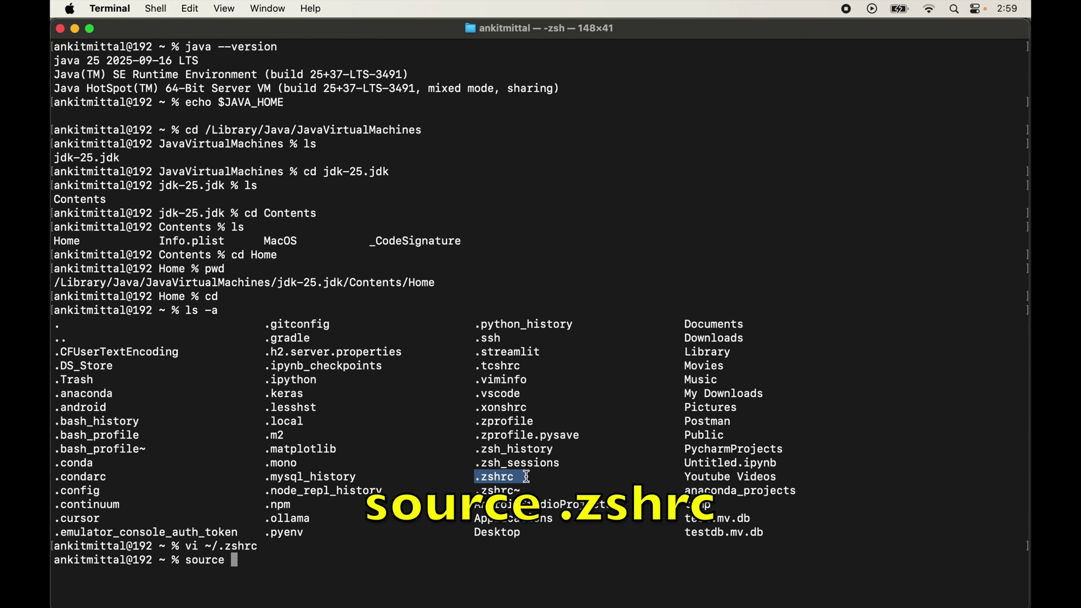
key("super+c")
key("super+v")
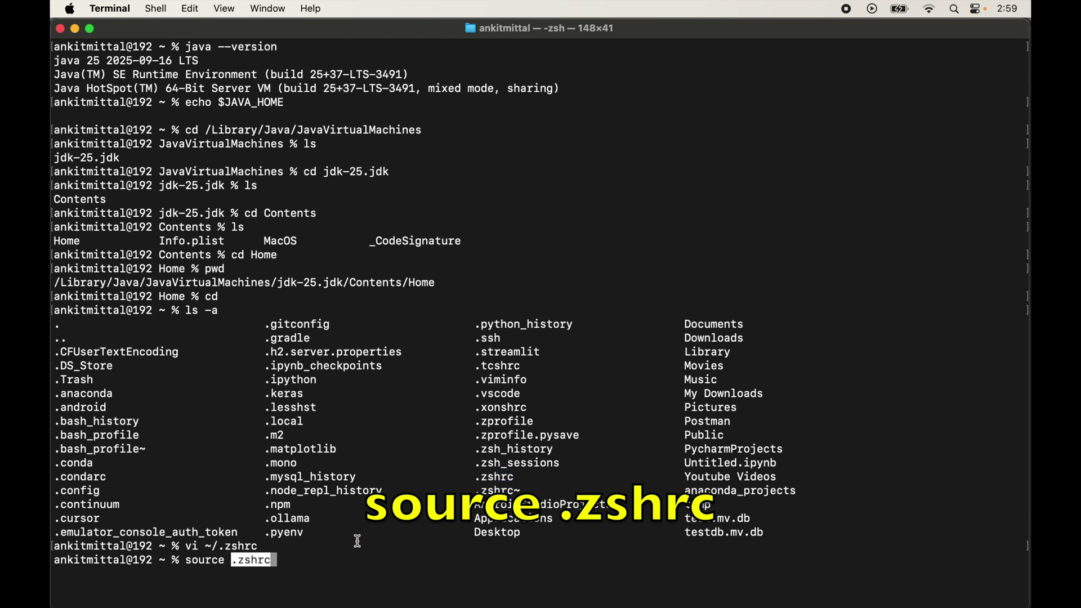
key("Return")
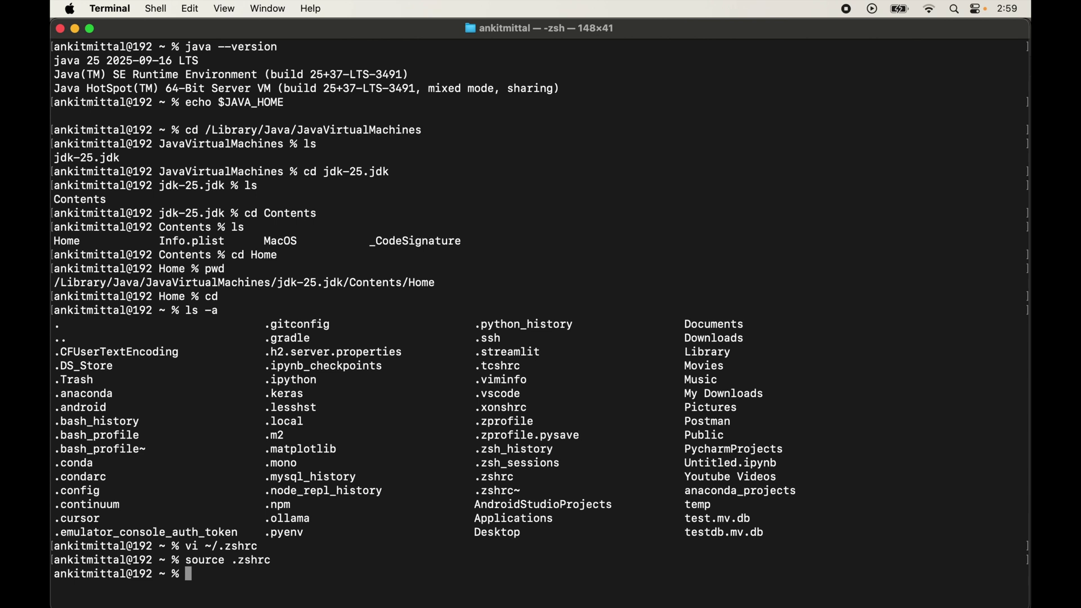
Check the JAVA_HOME variable in the current session with echo $JAVA_HOME and highlight the printed path.
type("echo $JAVA_HOME")
key("Return")
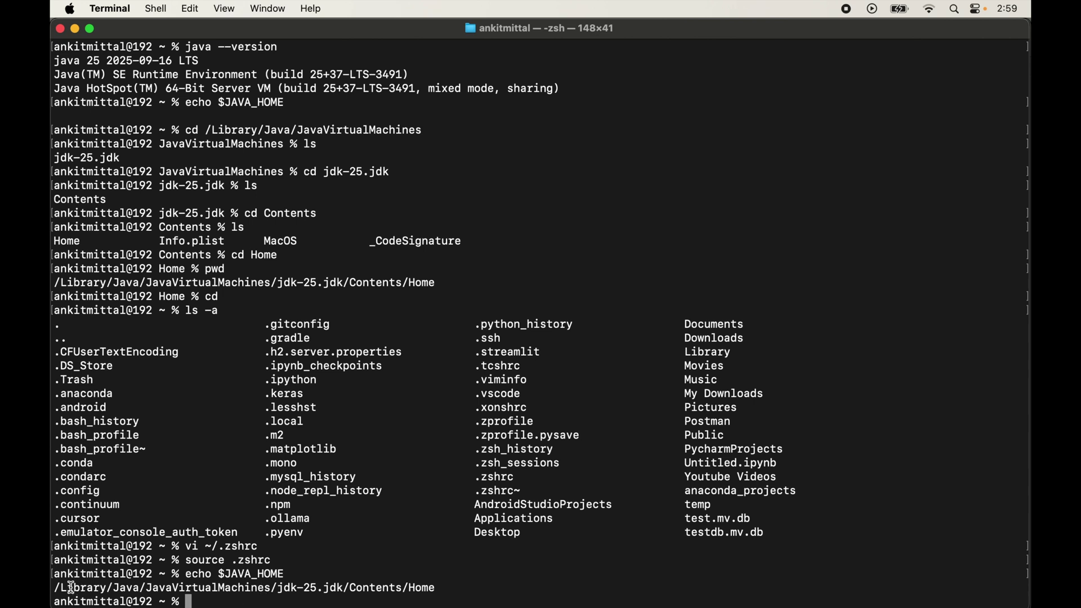
left_click_drag(55, 588, 438, 589)
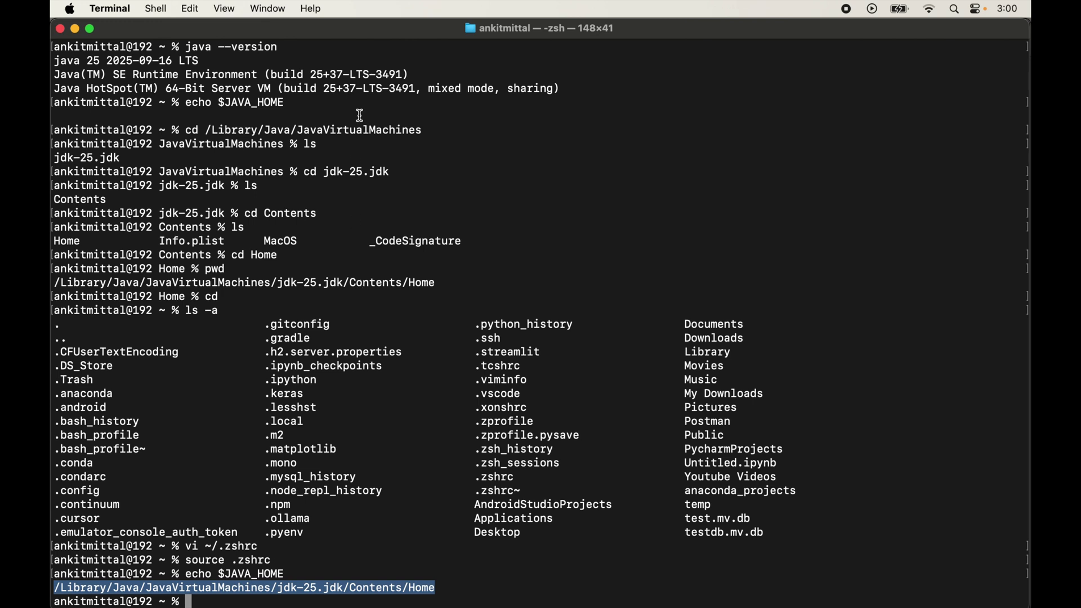
Open a new Terminal tab and print the JAVA_HOME variable there with echo $JAVA_HOME.
left_click(157, 9)
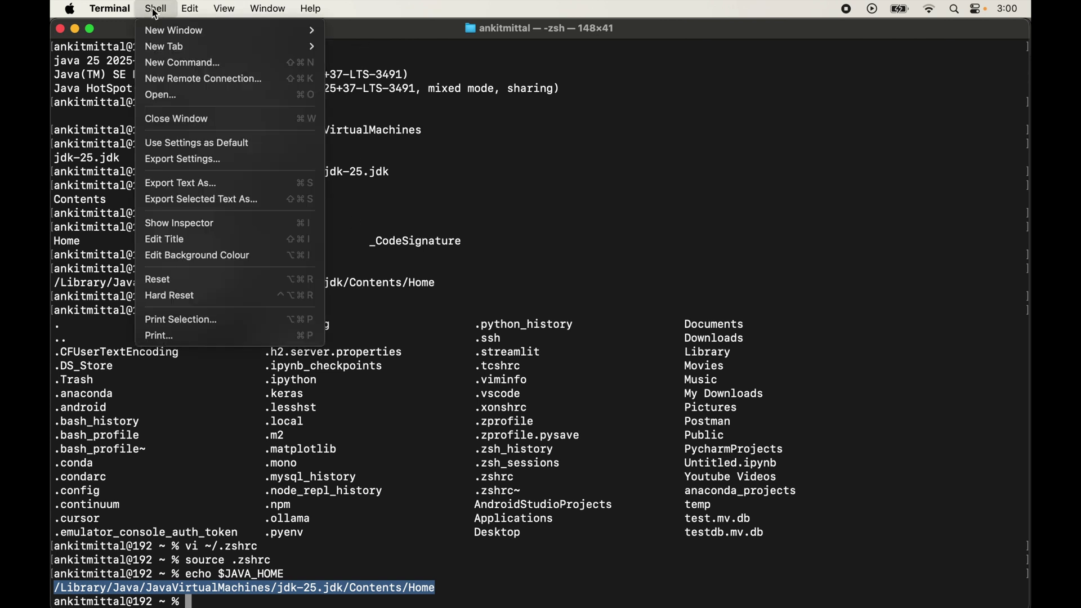
mouse_move(224, 43)
left_click(372, 44)
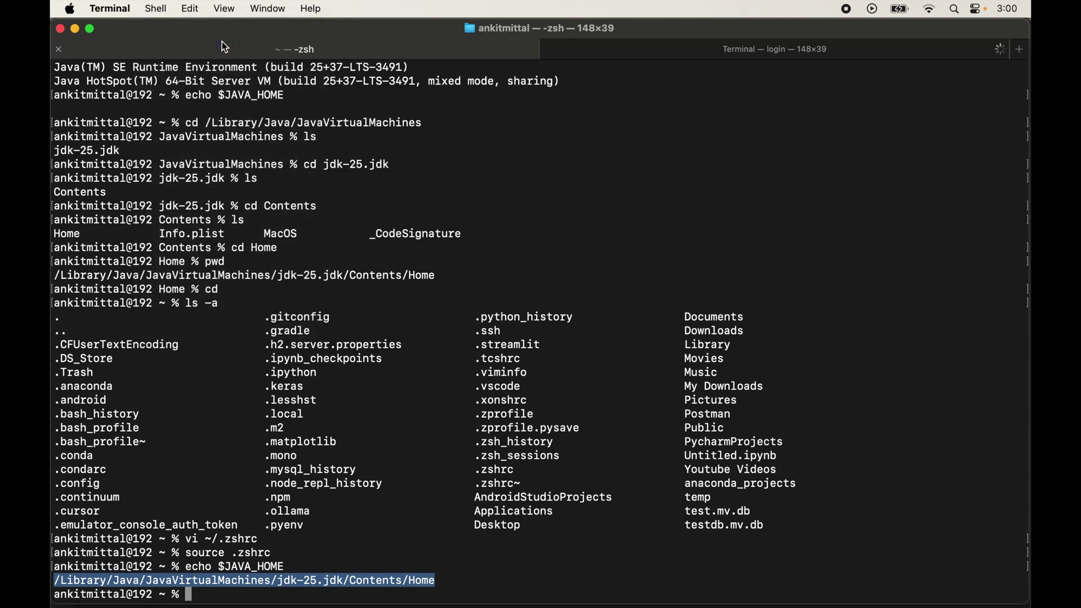
type("echo")
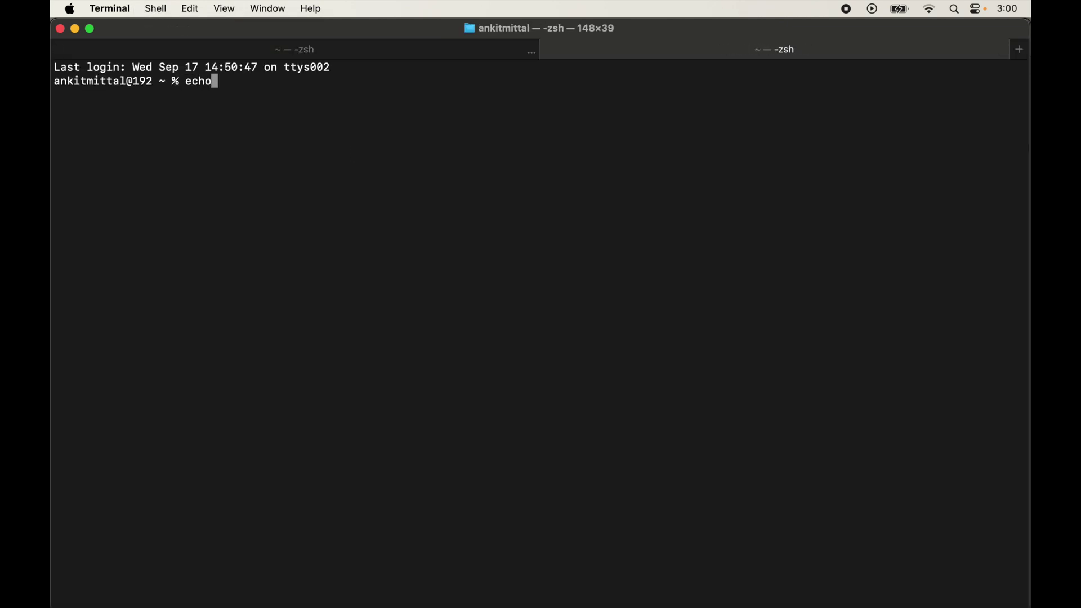
type(" $JAVA_HOME")
key("Return")
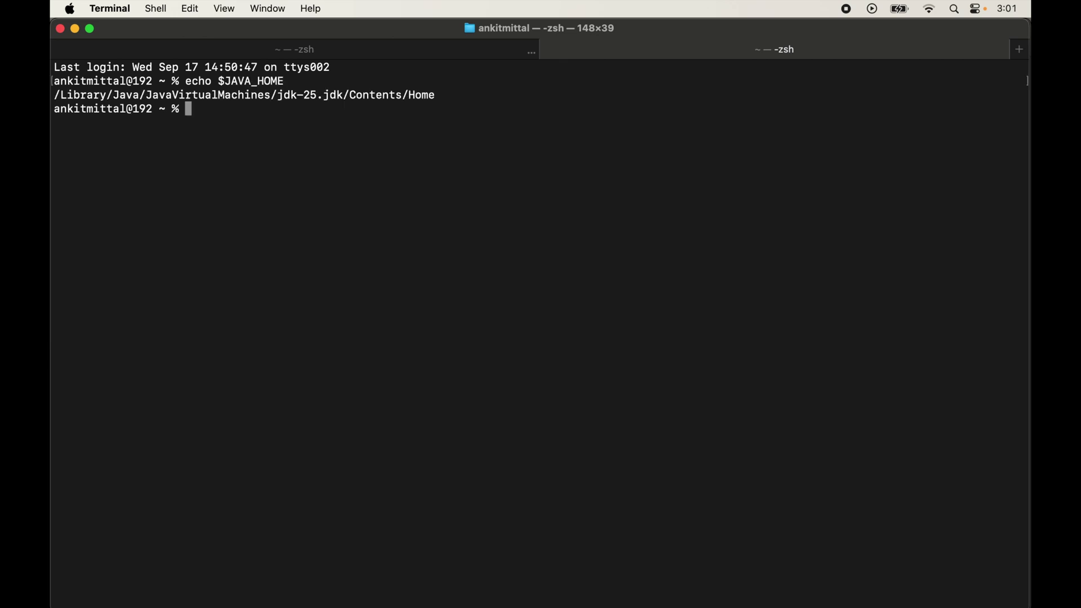